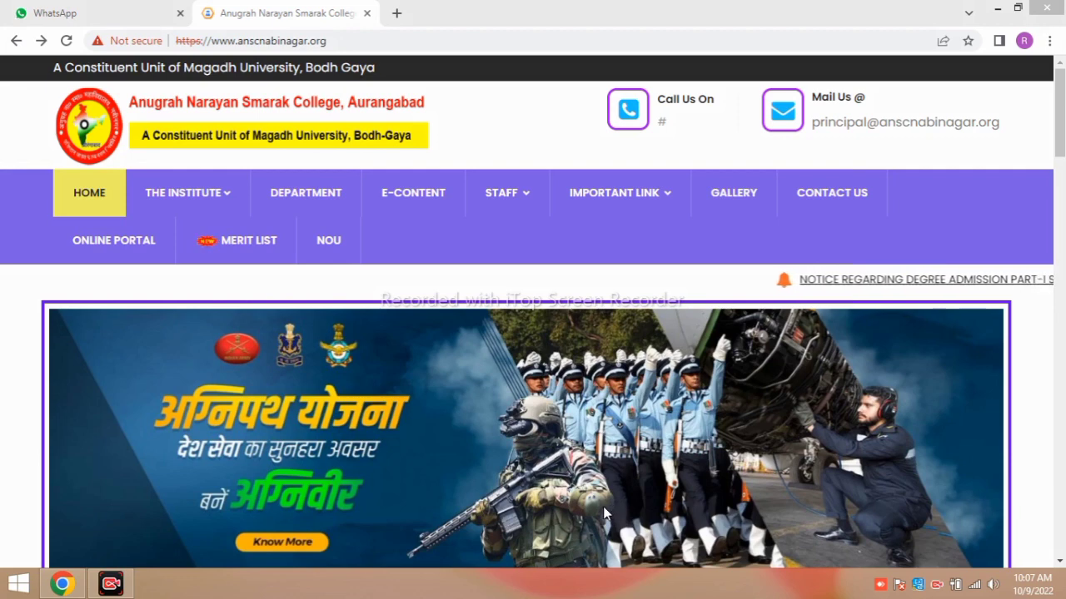
# Open the Online Portal from the Anugrah Narayan Smarak College home page
pyautogui.moveTo(151, 32)
pyautogui.mouseDown()
pyautogui.moveTo(321, 79)
pyautogui.moveTo(348, 74)
pyautogui.mouseUp()
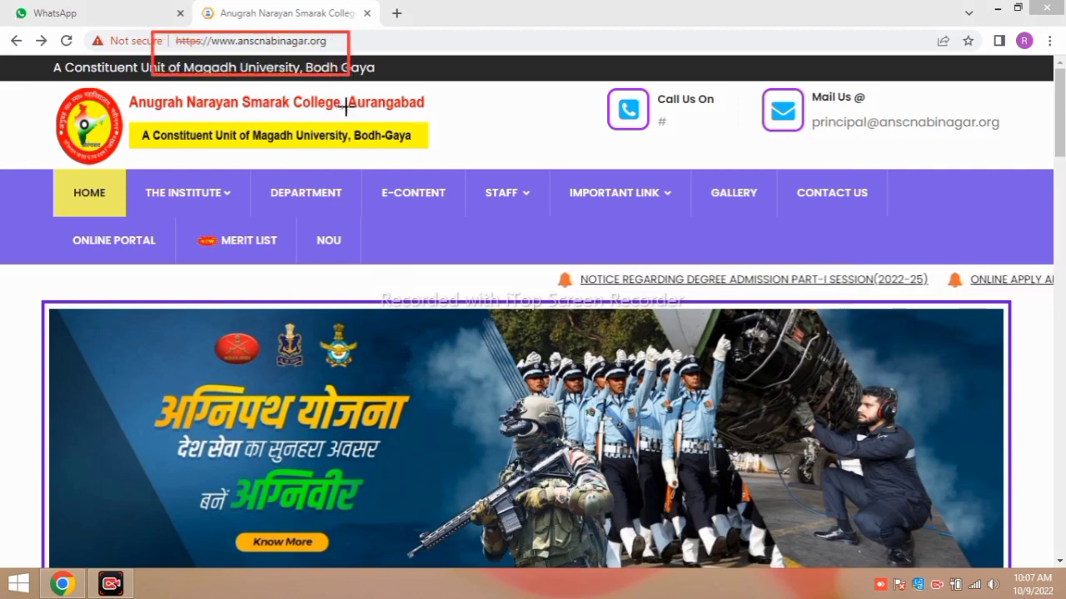
pyautogui.moveTo(58, 225); pyautogui.dragTo(181, 270)
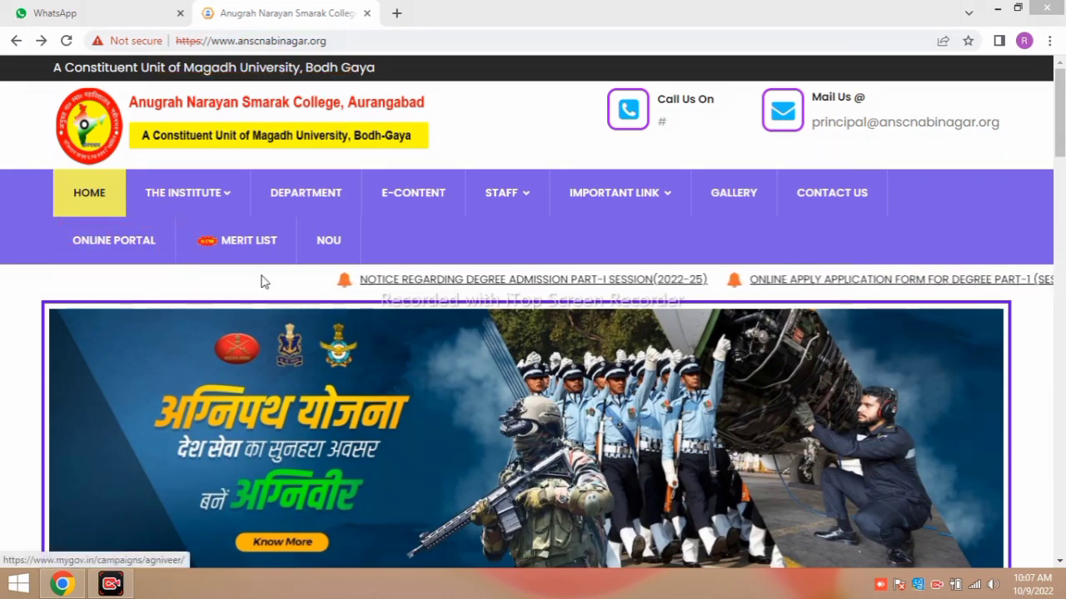
pyautogui.click(117, 241)
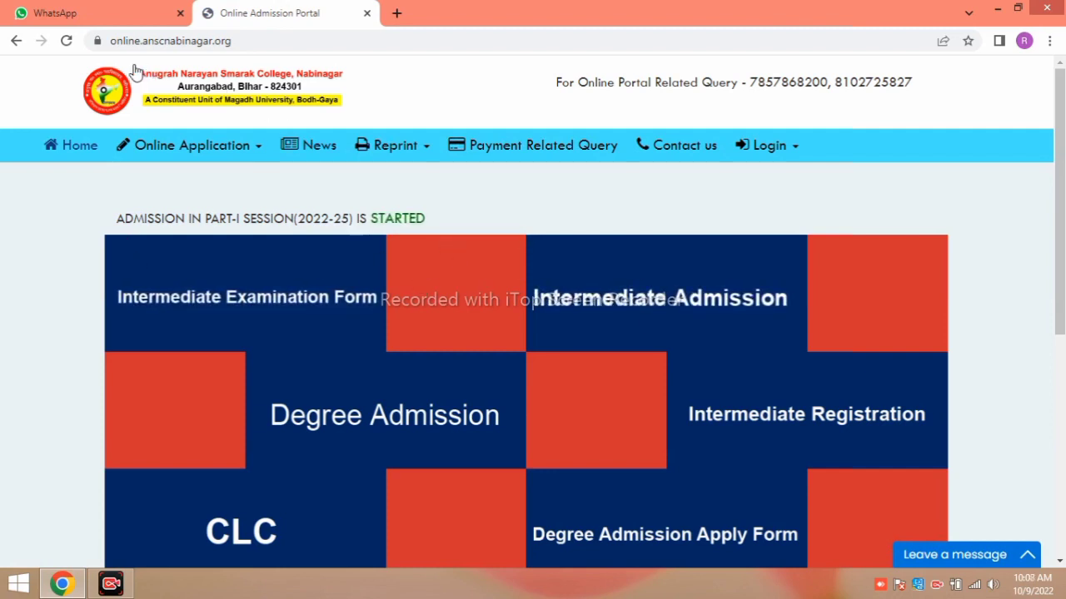
# Open the Degree Registration section of the admission portal
pyautogui.scroll(-5, 519, 350)
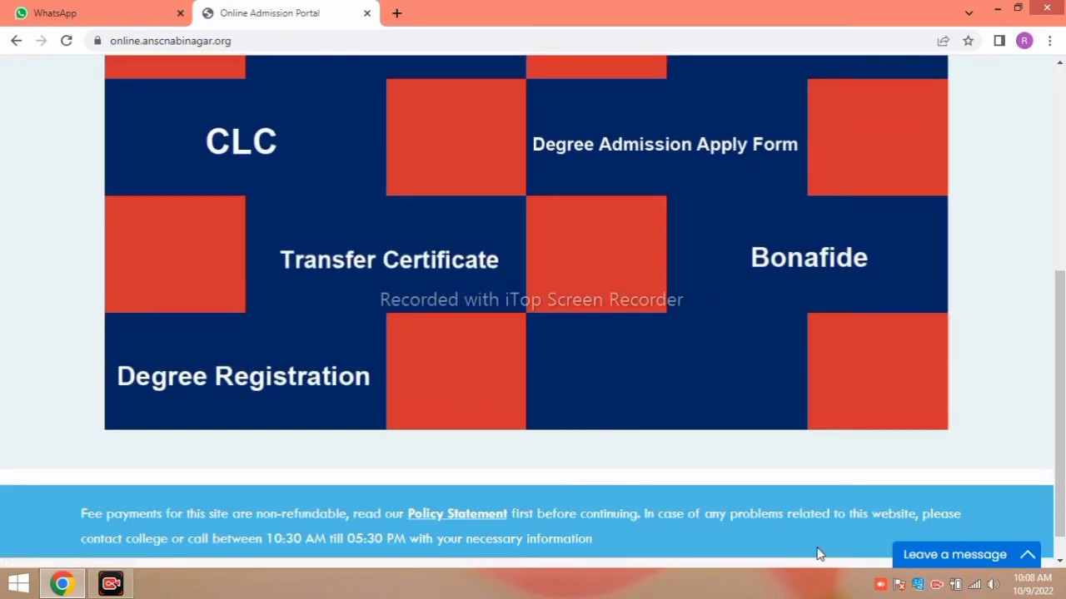
pyautogui.moveTo(84, 320)
pyautogui.mouseDown()
pyautogui.moveTo(214, 409)
pyautogui.moveTo(387, 427)
pyautogui.mouseUp()
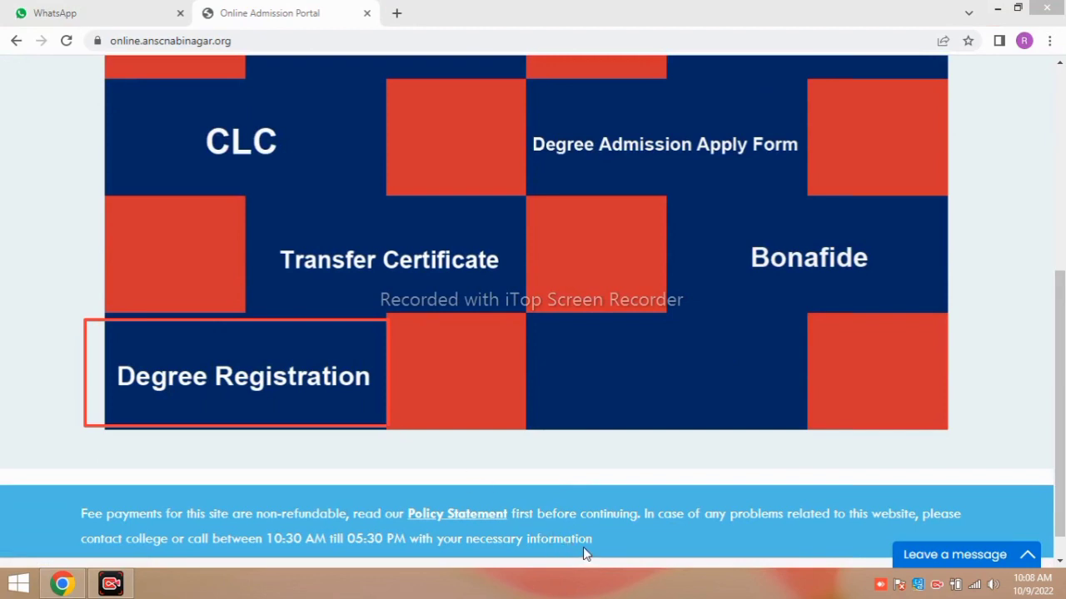
pyautogui.click(286, 380)
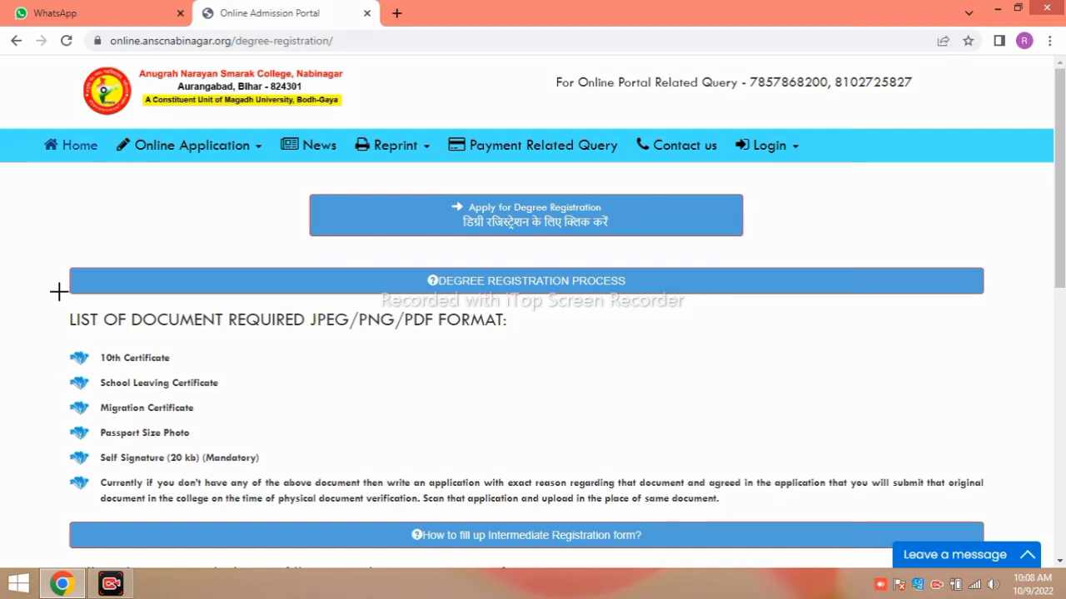
# Check the documents required for degree registration and start the Apply for Degree Registration process
pyautogui.moveTo(58, 291)
pyautogui.mouseDown()
pyautogui.moveTo(382, 507)
pyautogui.moveTo(537, 507)
pyautogui.mouseUp()
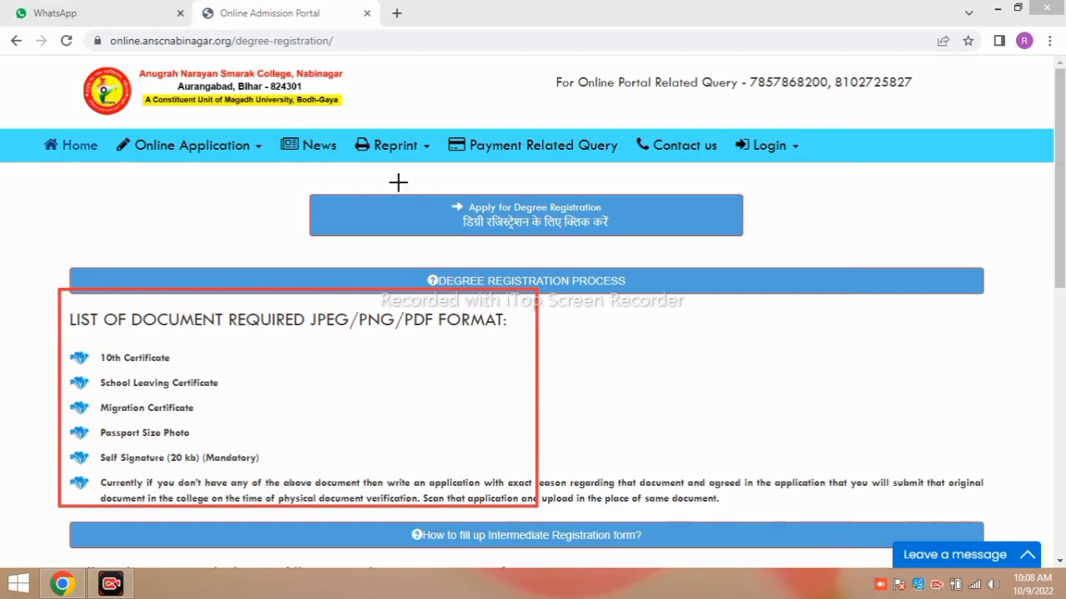
pyautogui.moveTo(406, 173)
pyautogui.mouseDown()
pyautogui.moveTo(554, 235)
pyautogui.moveTo(634, 254)
pyautogui.mouseUp()
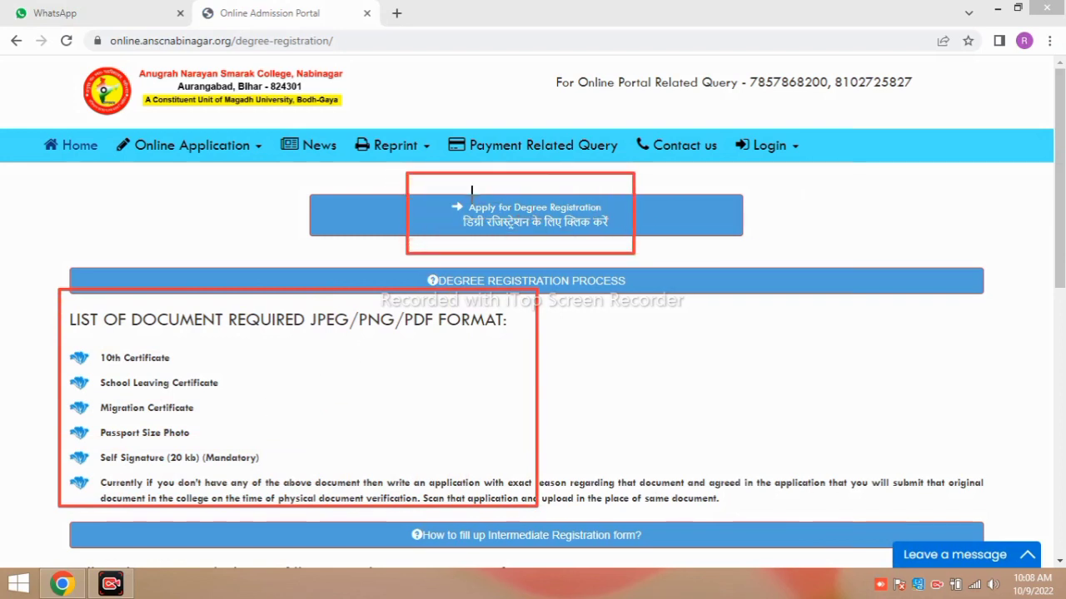
pyautogui.moveTo(470, 192); pyautogui.dragTo(547, 239)
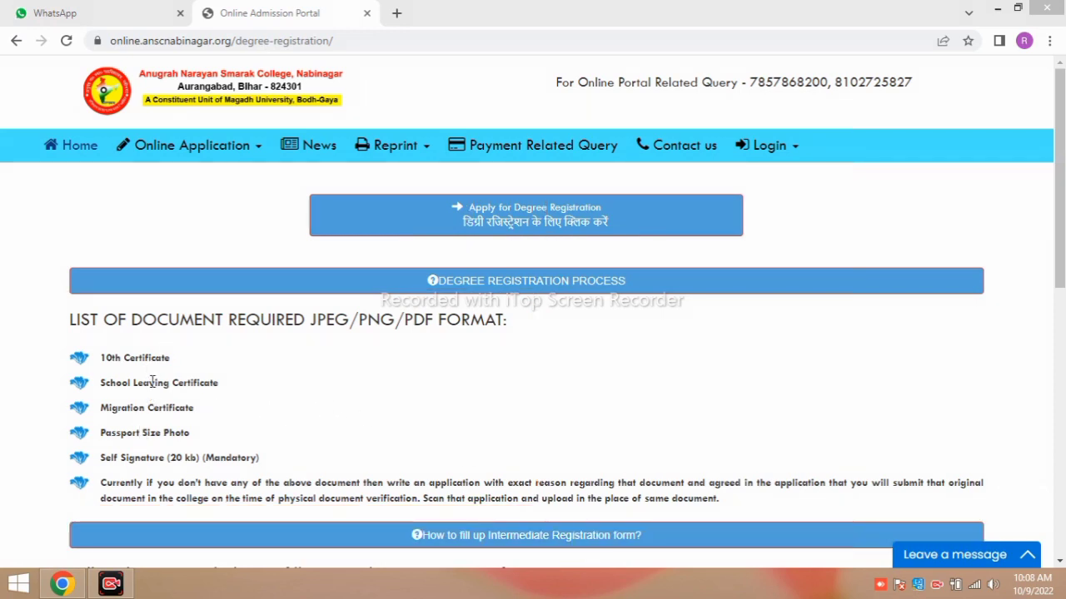
pyautogui.click(475, 220)
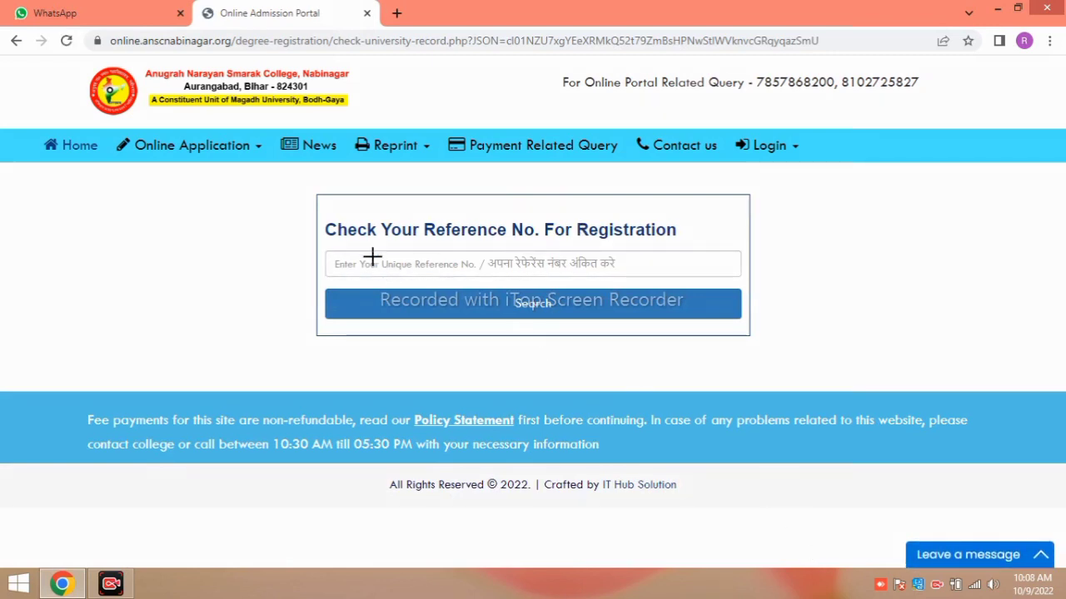
# Search for the student's registration record with the unique reference number
pyautogui.moveTo(308, 225); pyautogui.dragTo(768, 324)
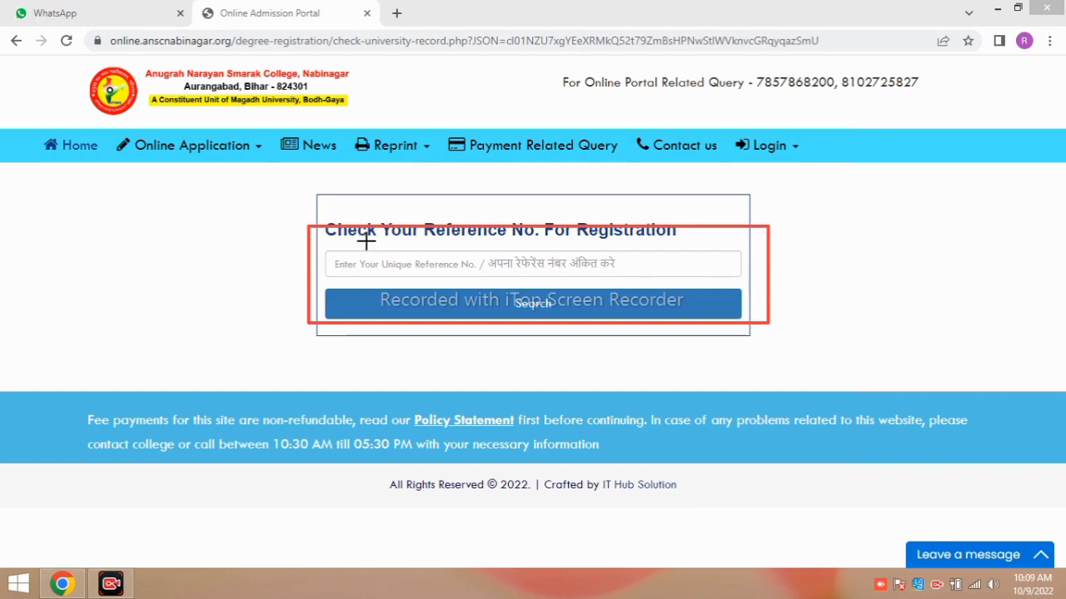
pyautogui.moveTo(367, 240); pyautogui.dragTo(449, 278)
pyautogui.moveTo(513, 294); pyautogui.dragTo(566, 316)
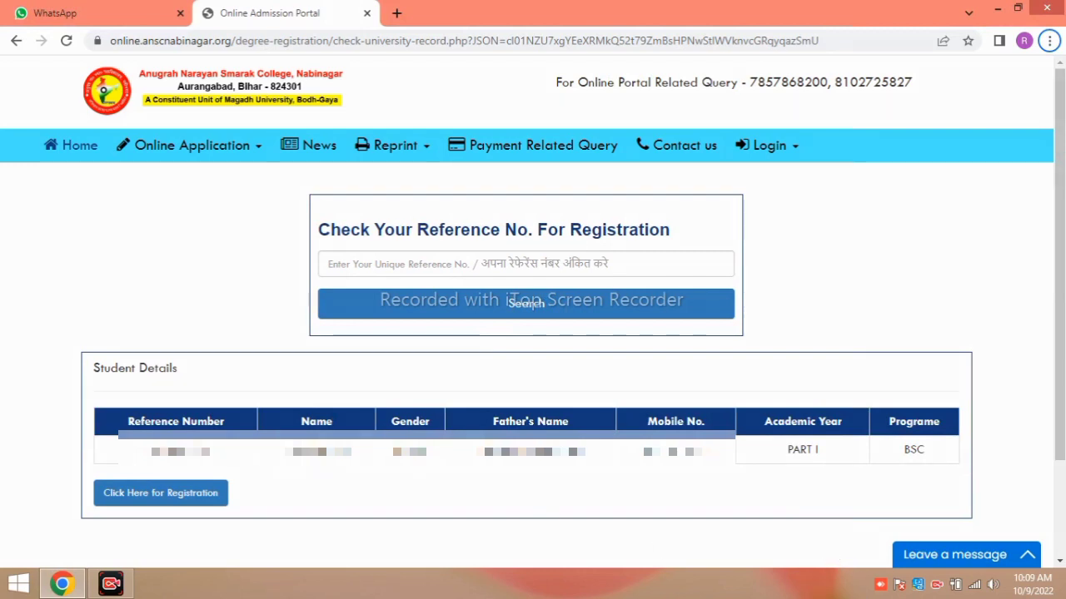
# Check the student's name, gender, father's name, mobile number, academic year and programme, and proceed to the registration form
pyautogui.moveTo(86, 391)
pyautogui.mouseDown()
pyautogui.moveTo(675, 476)
pyautogui.moveTo(986, 479)
pyautogui.mouseUp()
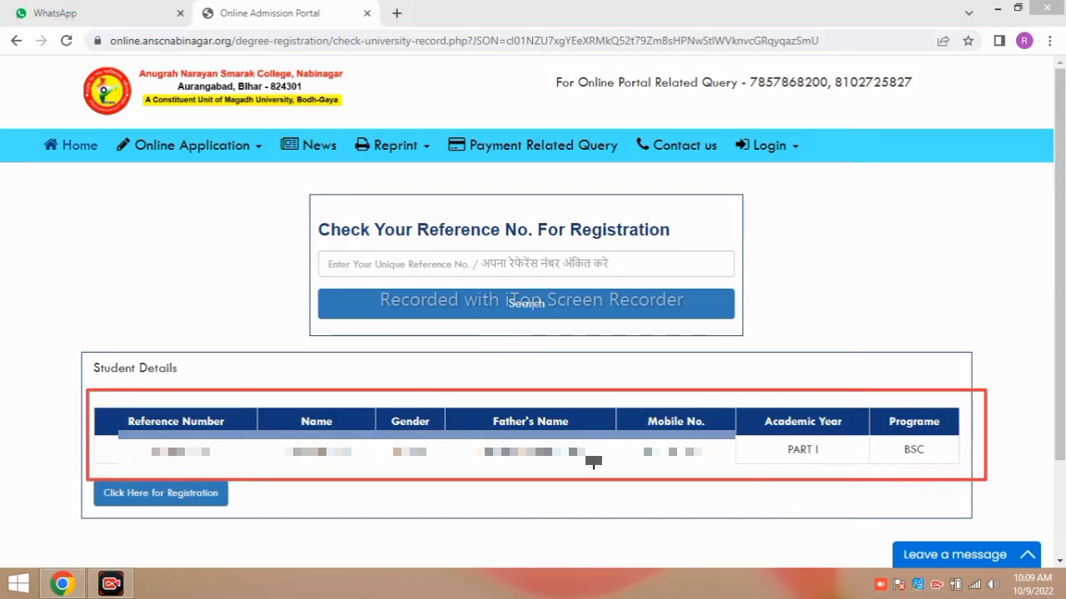
pyautogui.moveTo(118, 405); pyautogui.dragTo(173, 443)
pyautogui.moveTo(263, 411); pyautogui.dragTo(372, 472)
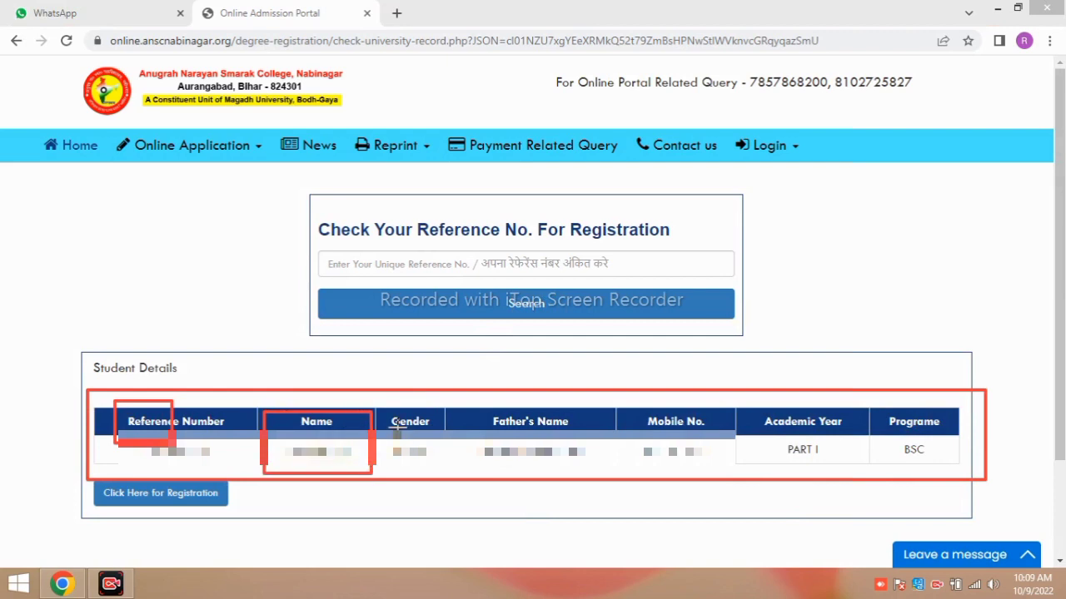
pyautogui.moveTo(391, 411); pyautogui.dragTo(439, 463)
pyautogui.moveTo(476, 422); pyautogui.dragTo(546, 467)
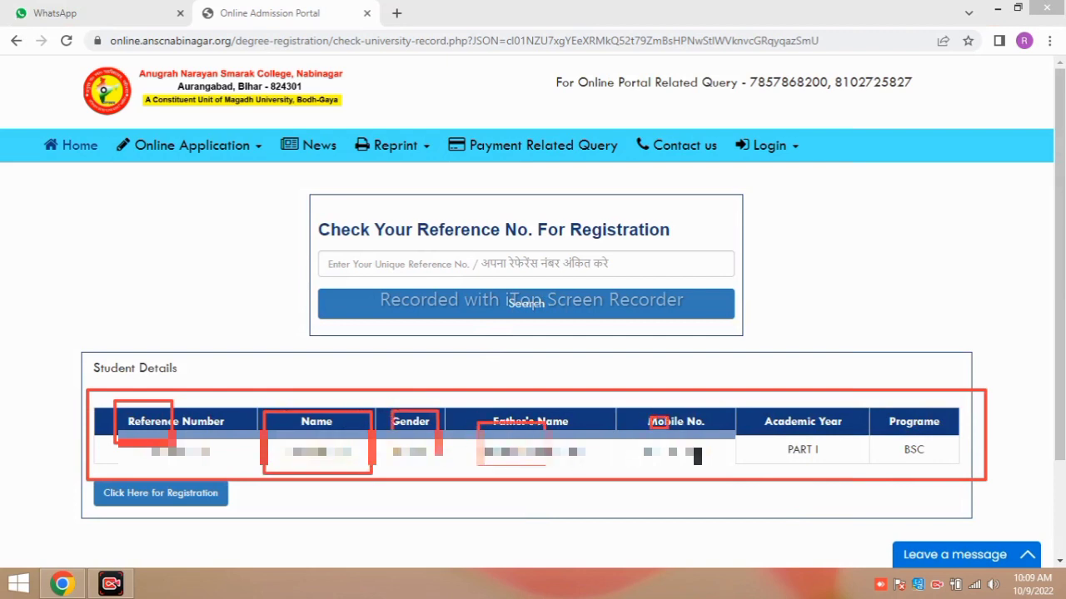
pyautogui.moveTo(649, 416); pyautogui.dragTo(709, 467)
pyautogui.moveTo(775, 431); pyautogui.dragTo(827, 465)
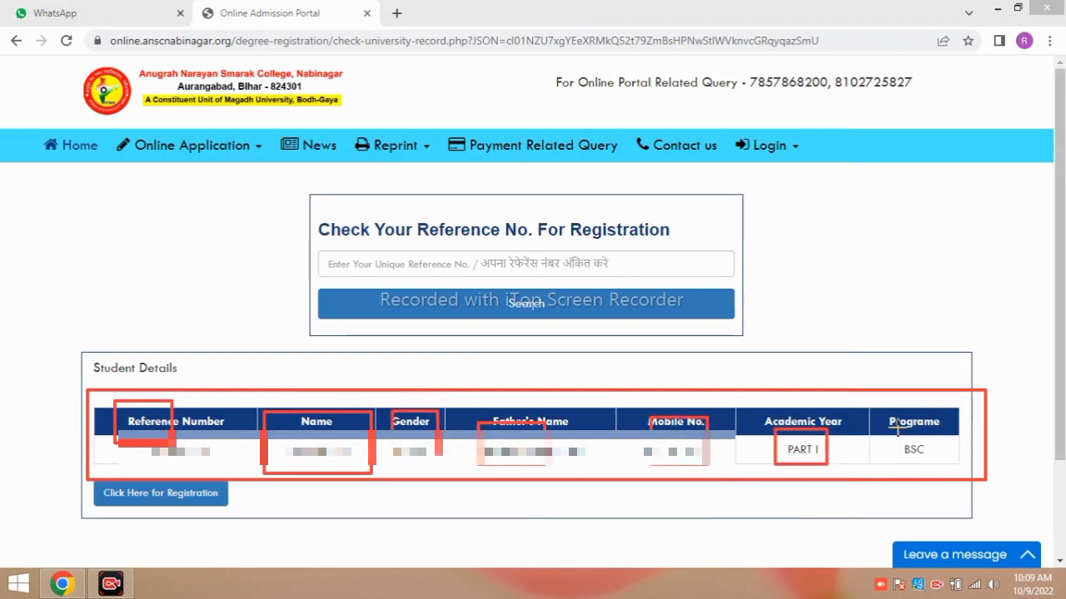
pyautogui.moveTo(893, 428); pyautogui.dragTo(937, 466)
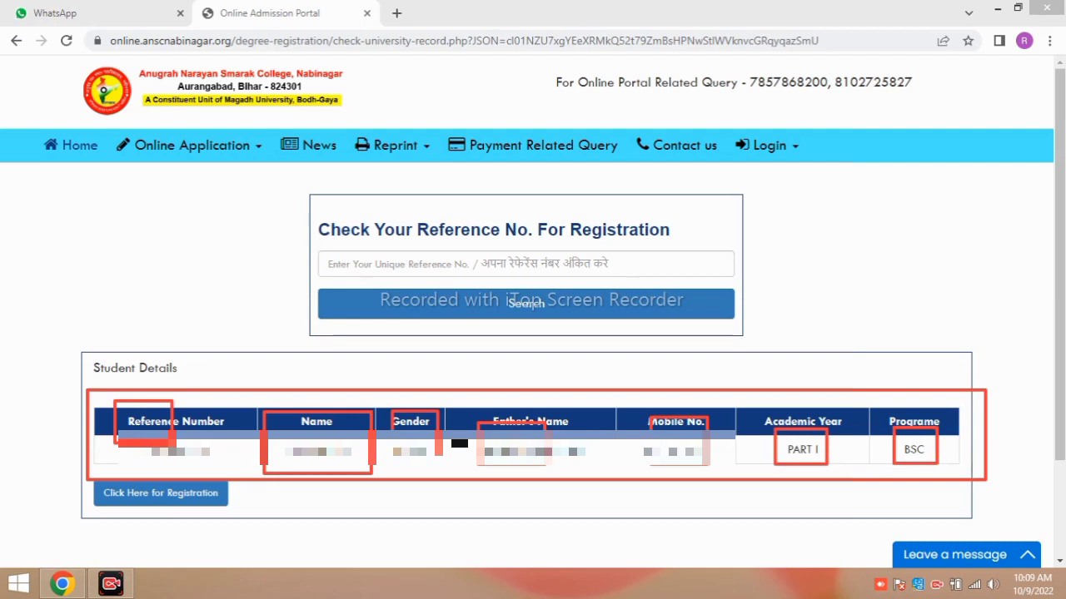
pyautogui.moveTo(98, 464); pyautogui.dragTo(208, 537)
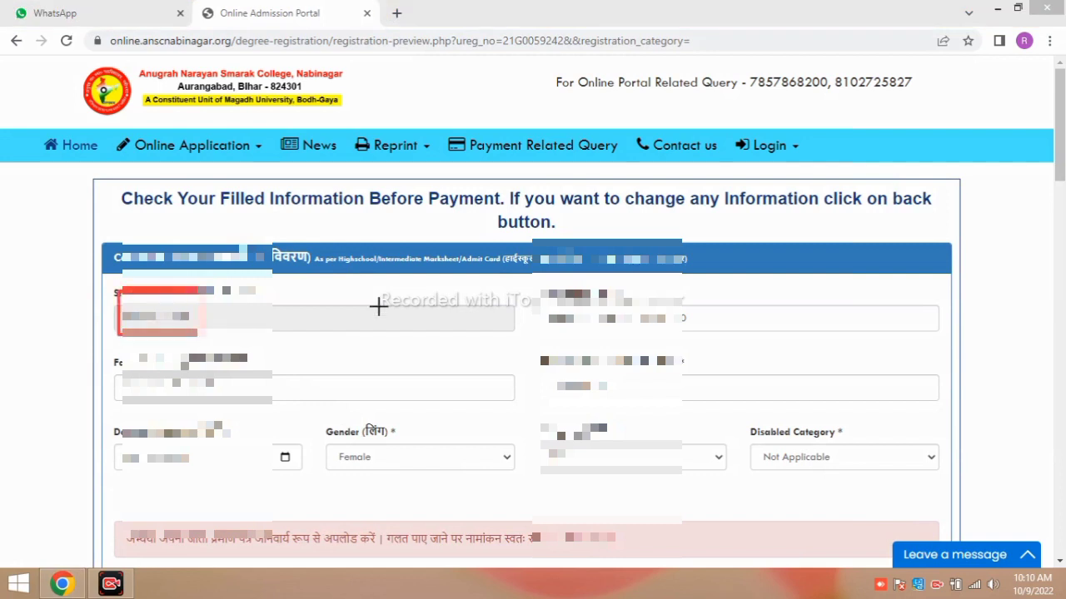
# Review the candidate's personal, address and contact details in the registration preview, down to the Applied For section
pyautogui.moveTo(533, 287); pyautogui.dragTo(694, 342)
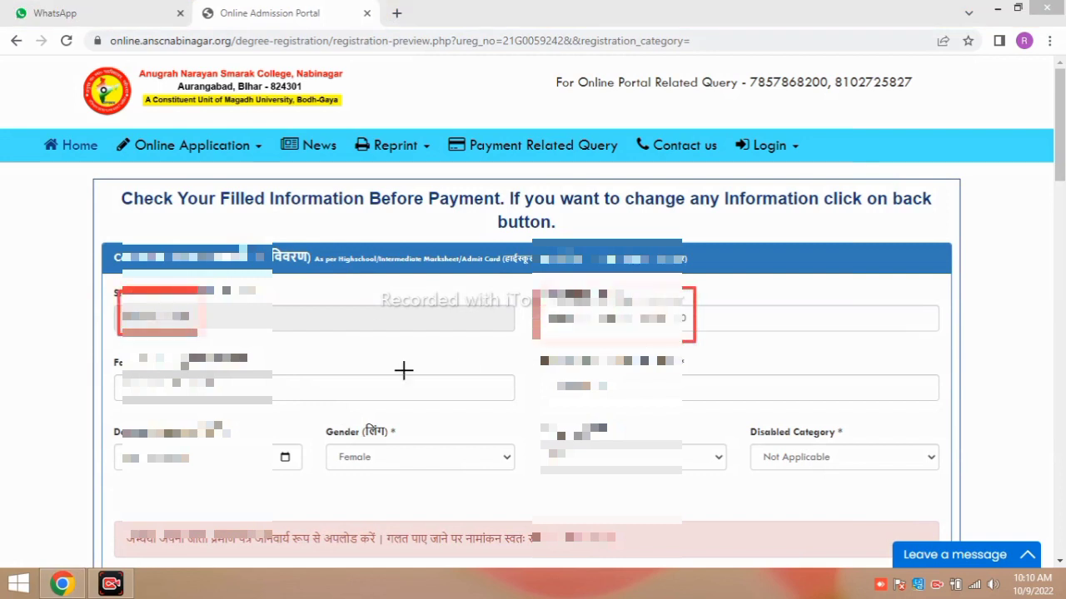
pyautogui.moveTo(115, 338); pyautogui.dragTo(255, 409)
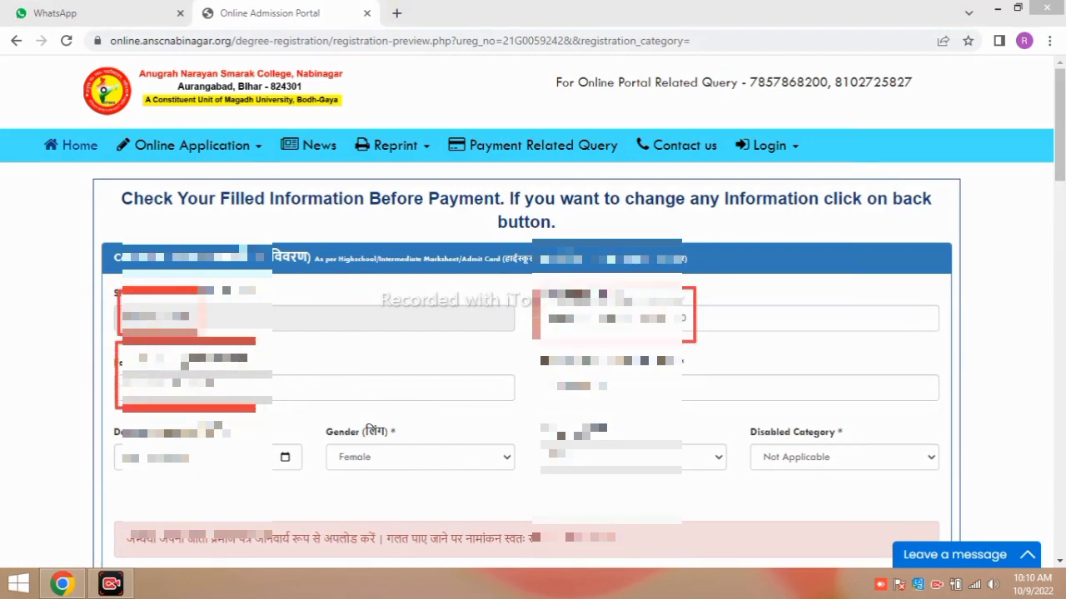
pyautogui.moveTo(549, 364); pyautogui.dragTo(631, 408)
pyautogui.moveTo(109, 422); pyautogui.dragTo(206, 482)
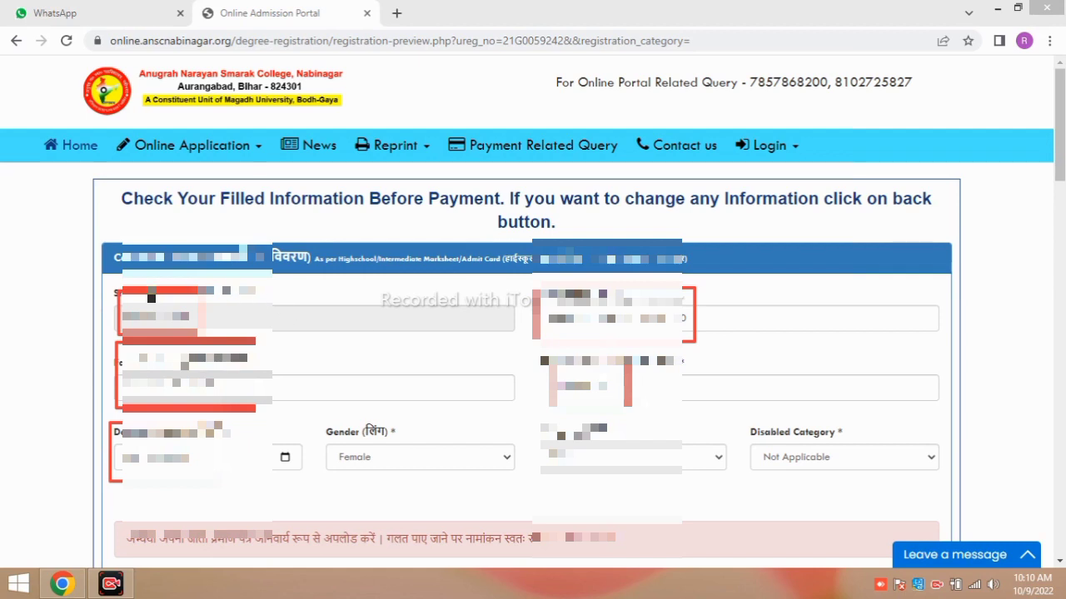
pyautogui.moveTo(109, 292)
pyautogui.mouseDown()
pyautogui.moveTo(262, 333)
pyautogui.moveTo(353, 332)
pyautogui.mouseUp()
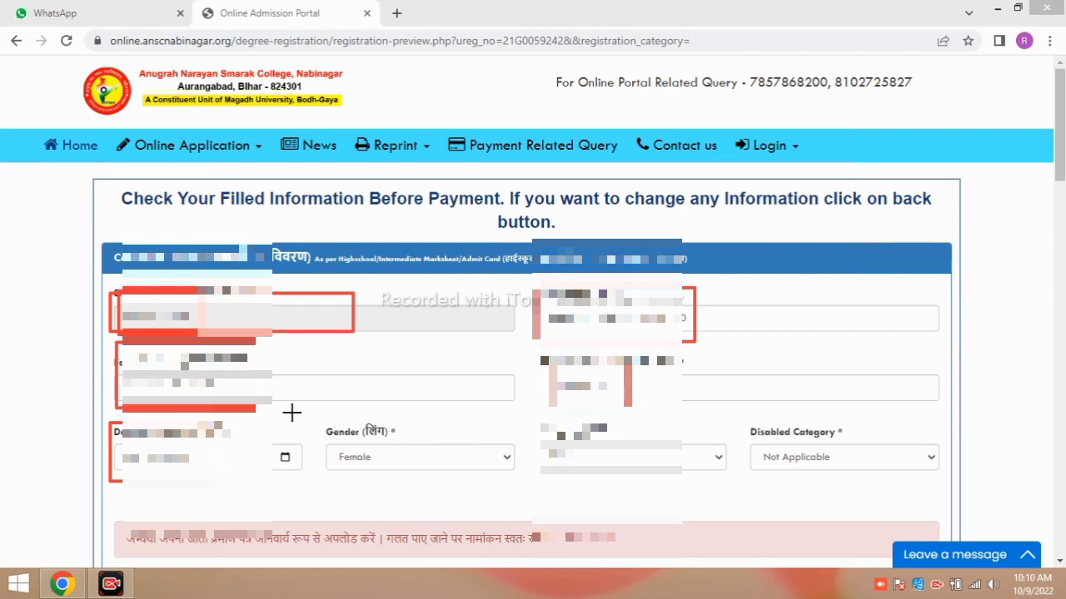
pyautogui.moveTo(309, 409); pyautogui.dragTo(407, 459)
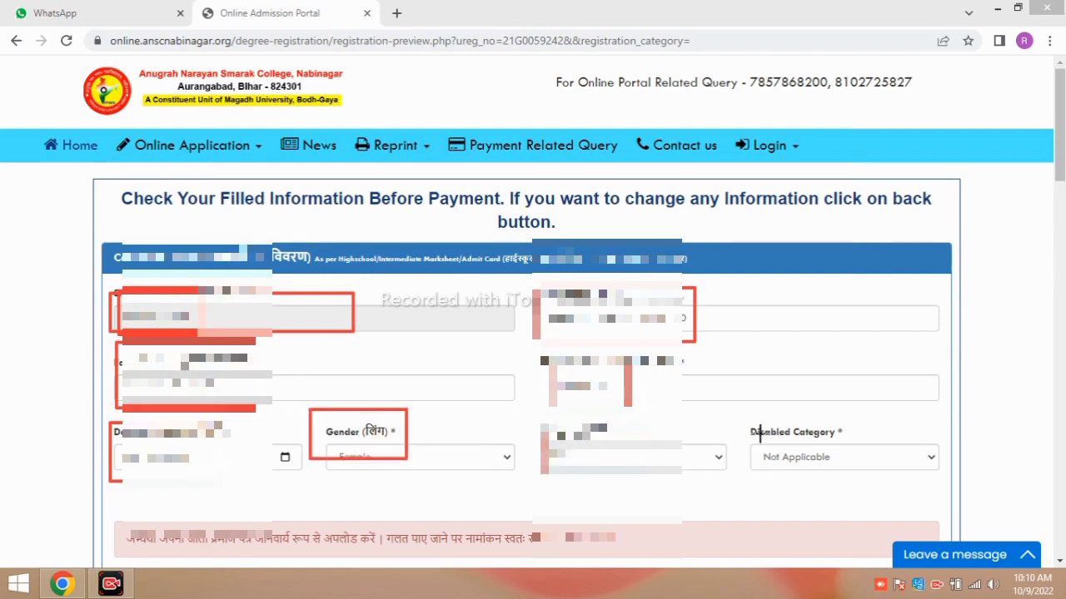
pyautogui.moveTo(759, 434); pyautogui.dragTo(811, 463)
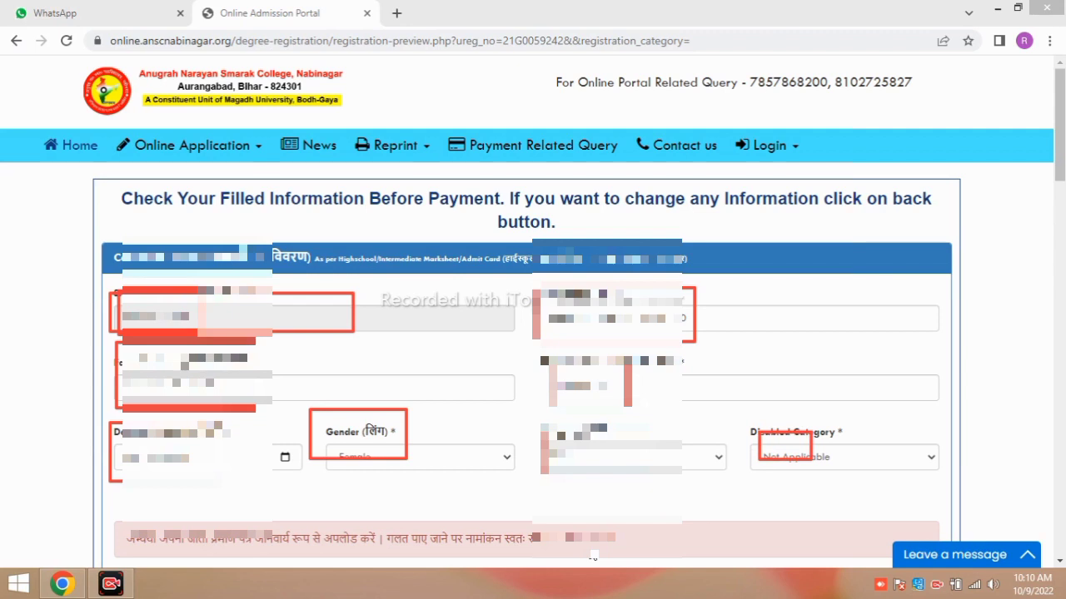
pyautogui.scroll(-5, 594, 556)
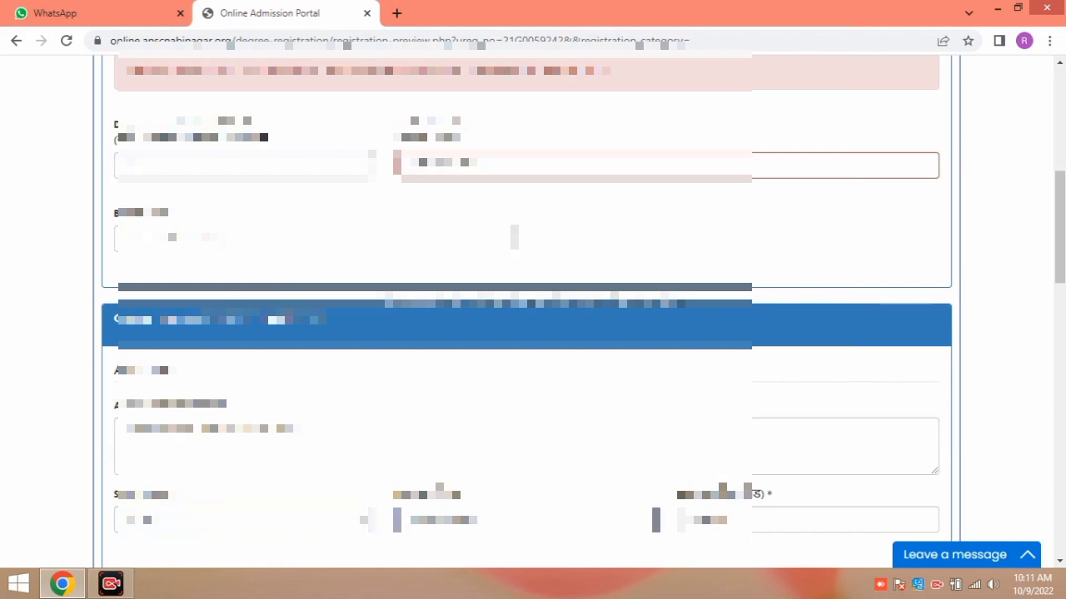
pyautogui.scroll(-5, 718, 488)
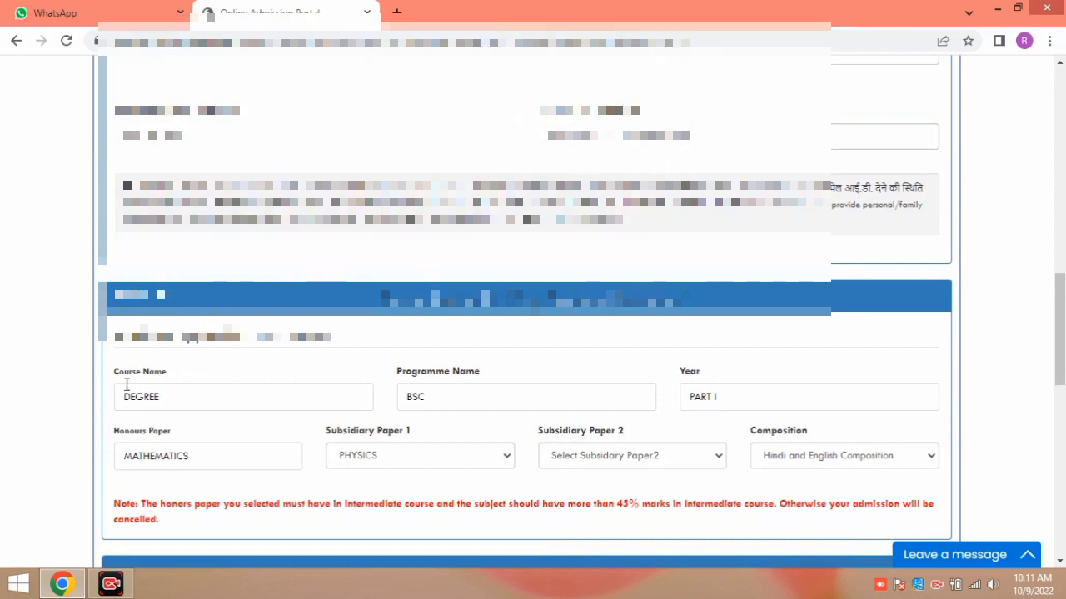
# Check the course, programme, honours paper and first subsidiary paper, and select CHEMISTRY as Subsidiary Paper 2
pyautogui.click(177, 393)
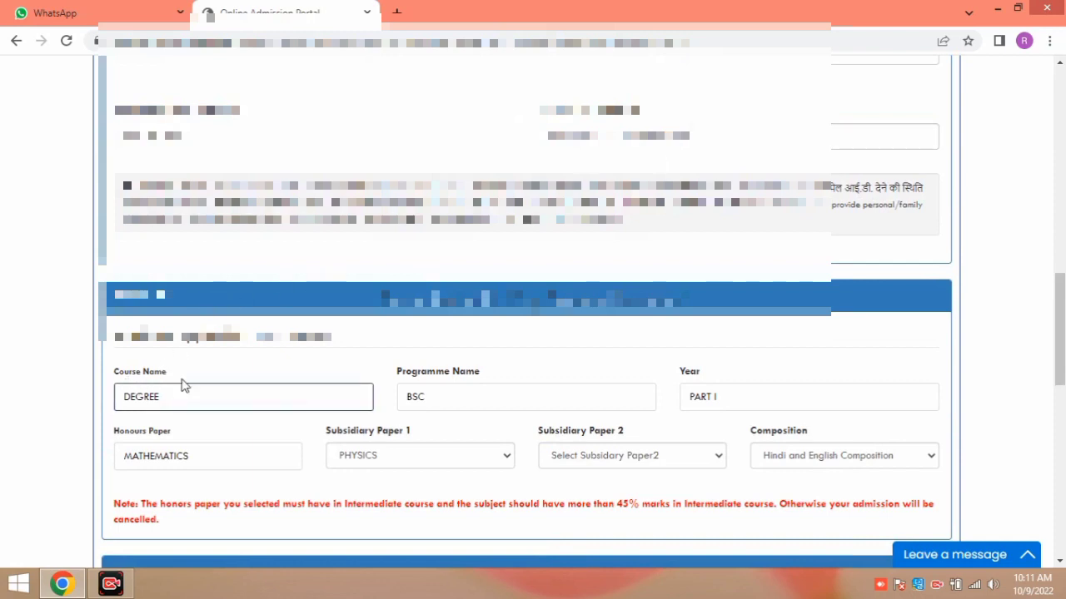
pyautogui.click(418, 388)
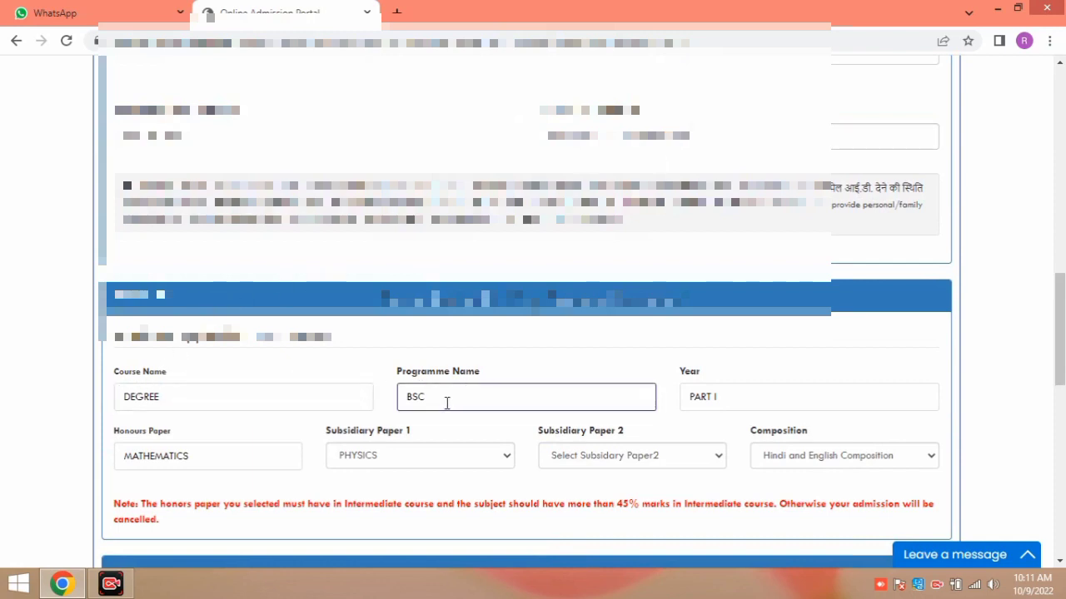
pyautogui.click(219, 453)
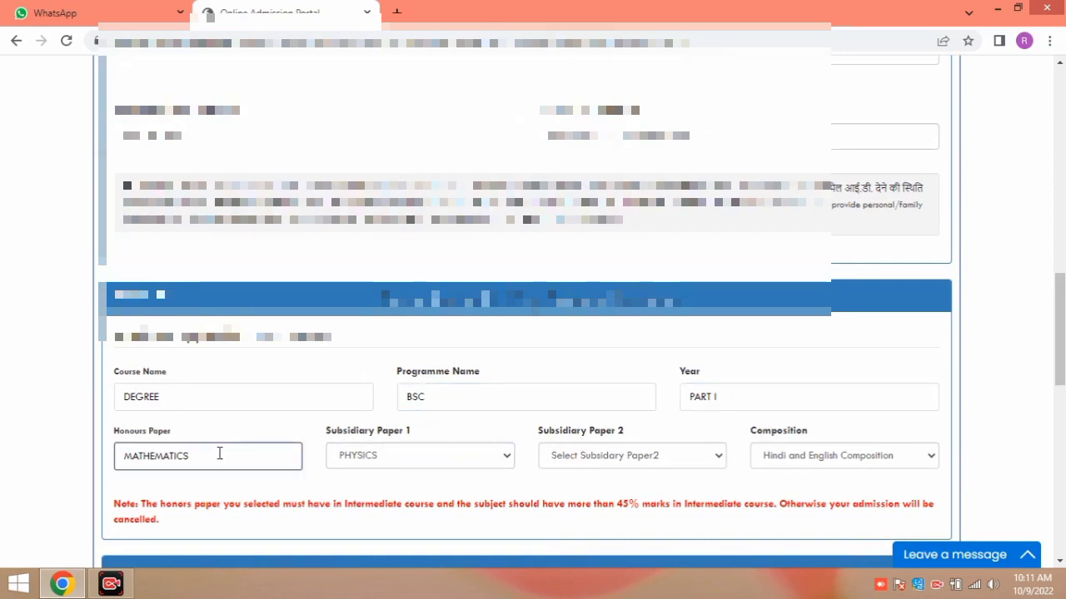
pyautogui.click(393, 464)
pyautogui.click(394, 464)
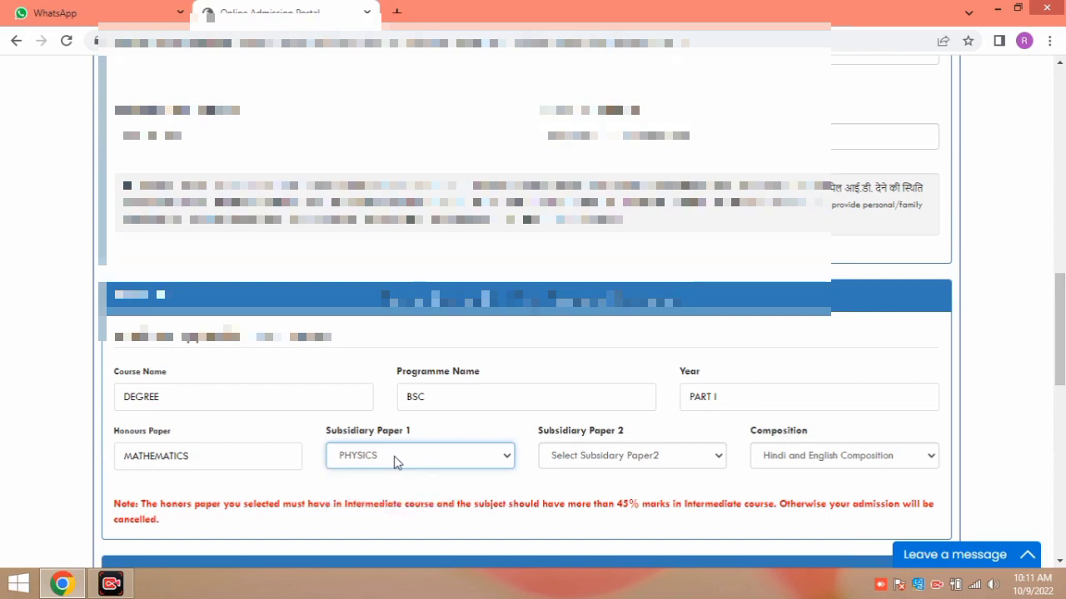
pyautogui.click(585, 457)
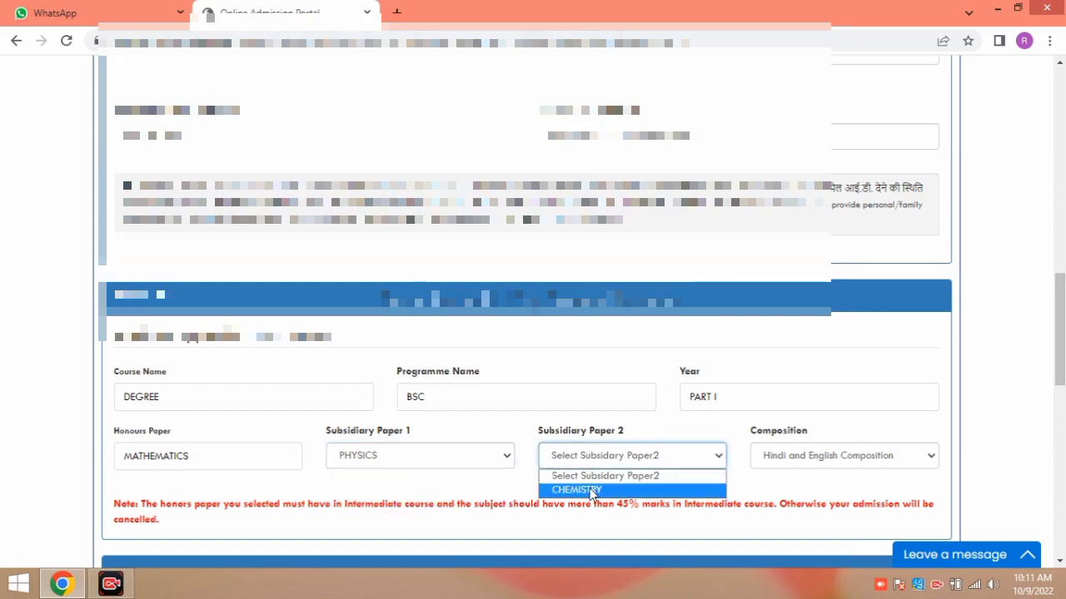
pyautogui.click(593, 491)
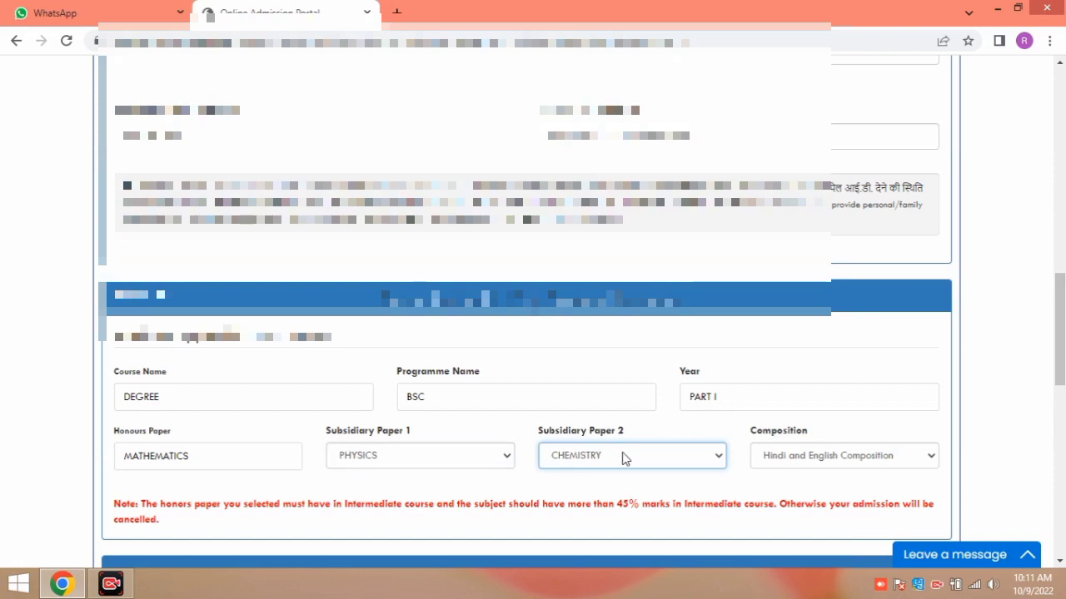
# Review the available composition options in the Applied For section, keeping Hindi and English Composition selected
pyautogui.click(832, 464)
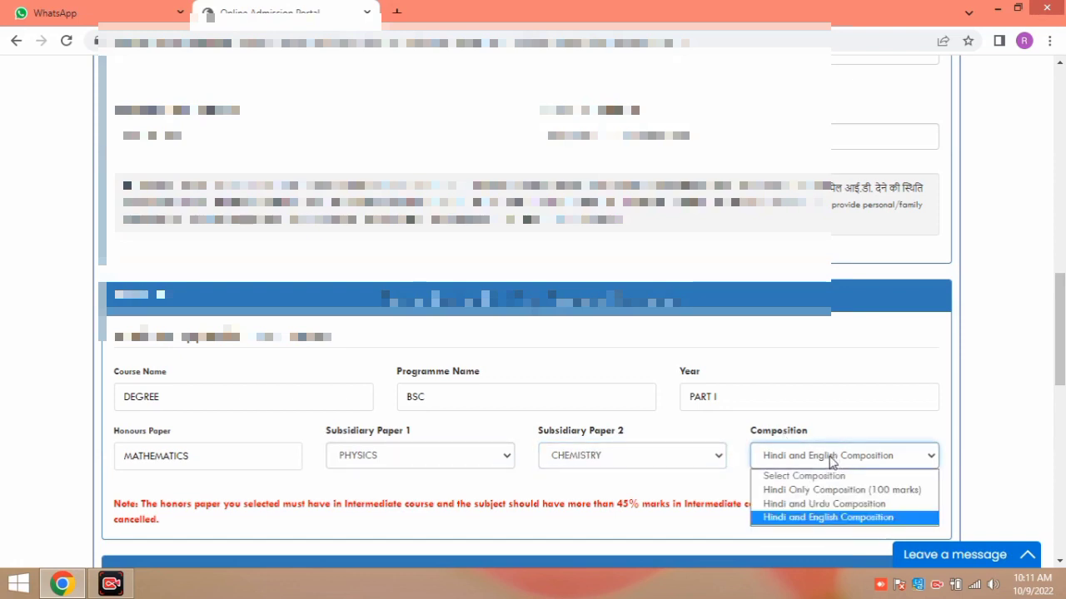
pyautogui.click(830, 464)
pyautogui.scroll(-1, 673, 441)
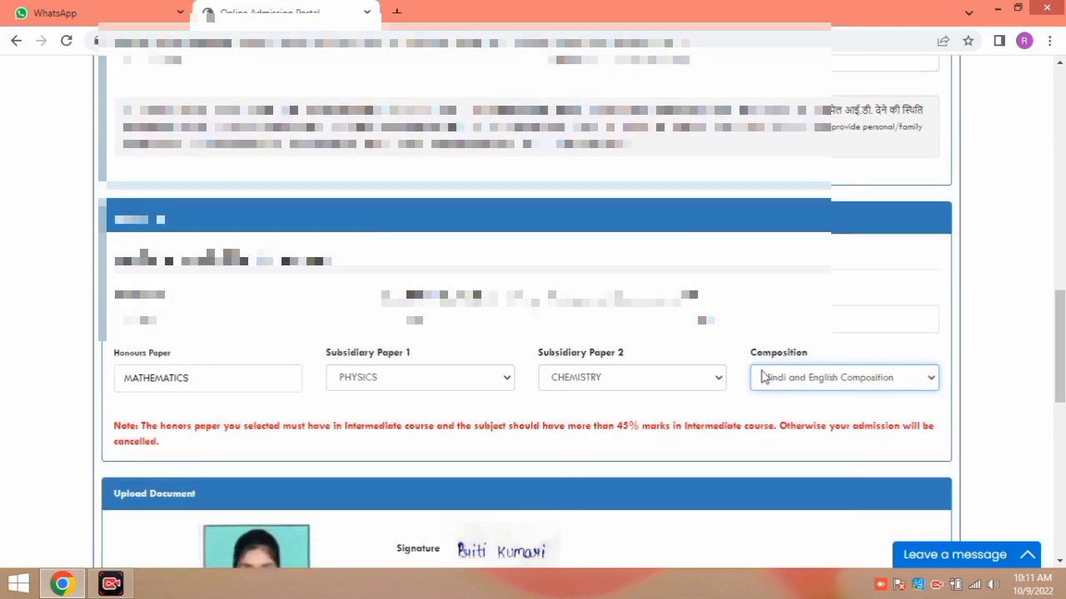
pyautogui.click(789, 385)
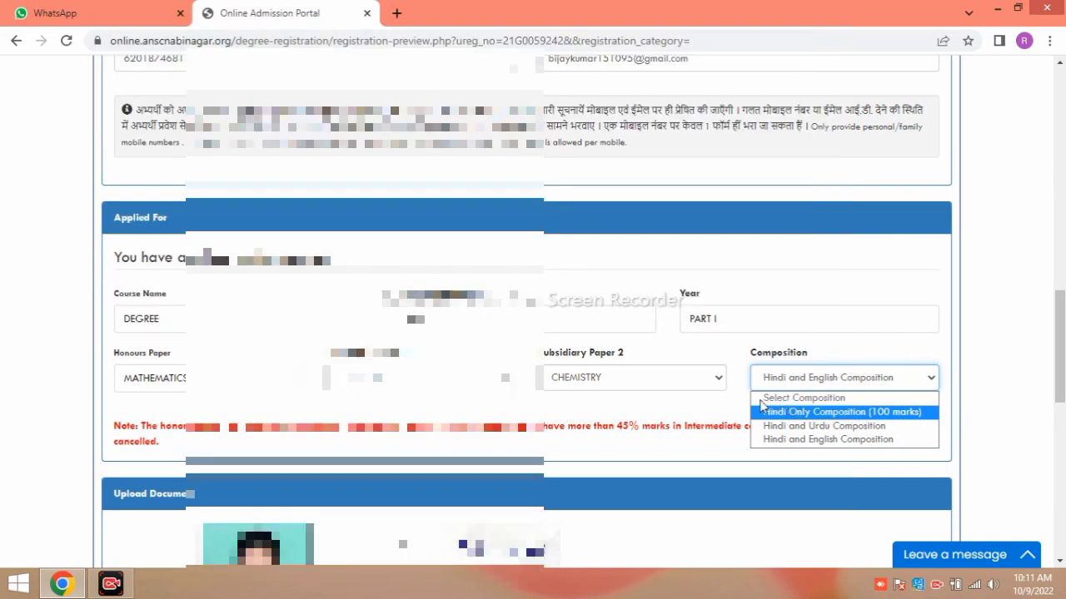
pyautogui.click(652, 391)
# Check the uploaded photograph, signature and student declaration, and choose Debit Card as the payment method
pyautogui.scroll(-3, 520, 382)
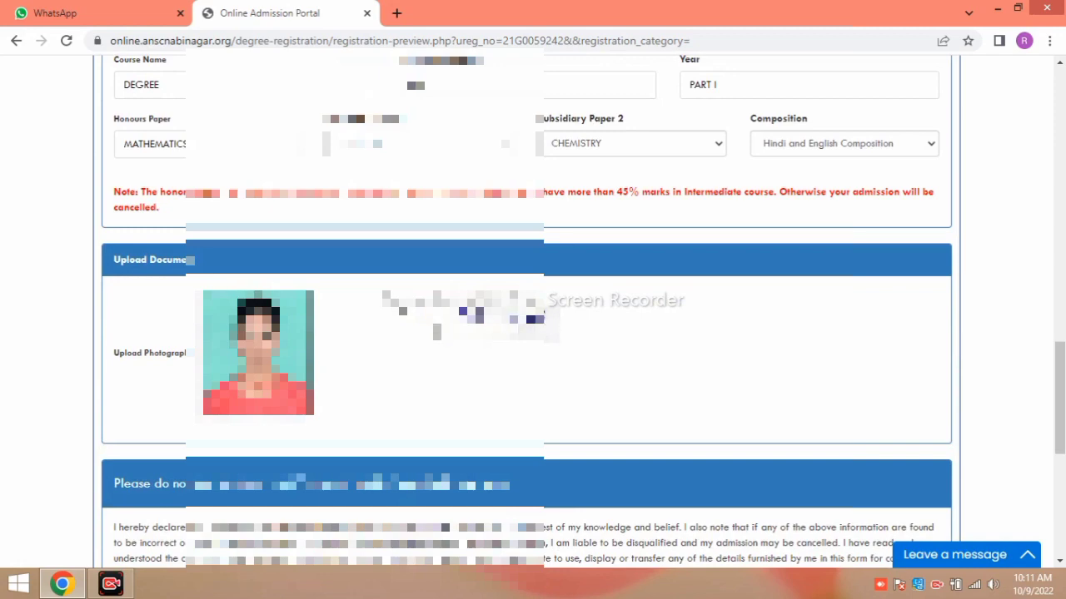
pyautogui.scroll(-3, 454, 328)
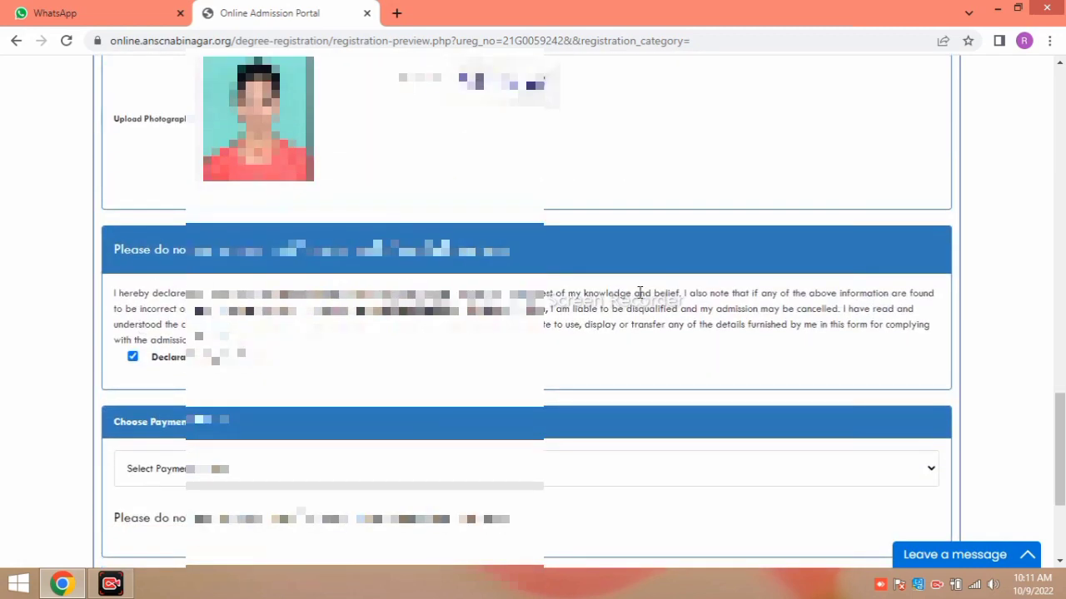
pyautogui.scroll(-2, 262, 428)
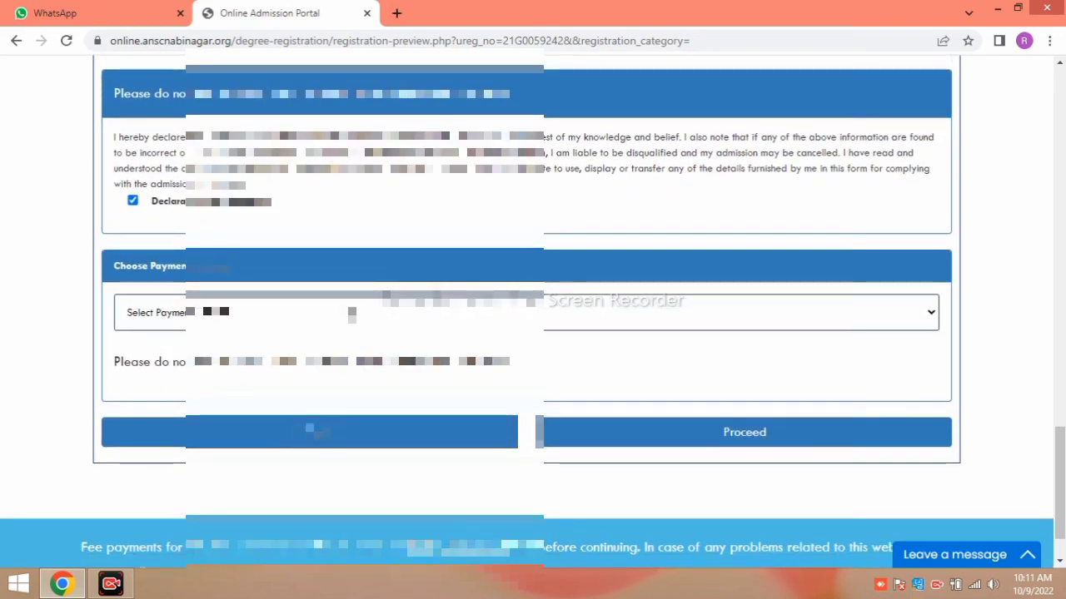
pyautogui.click(271, 313)
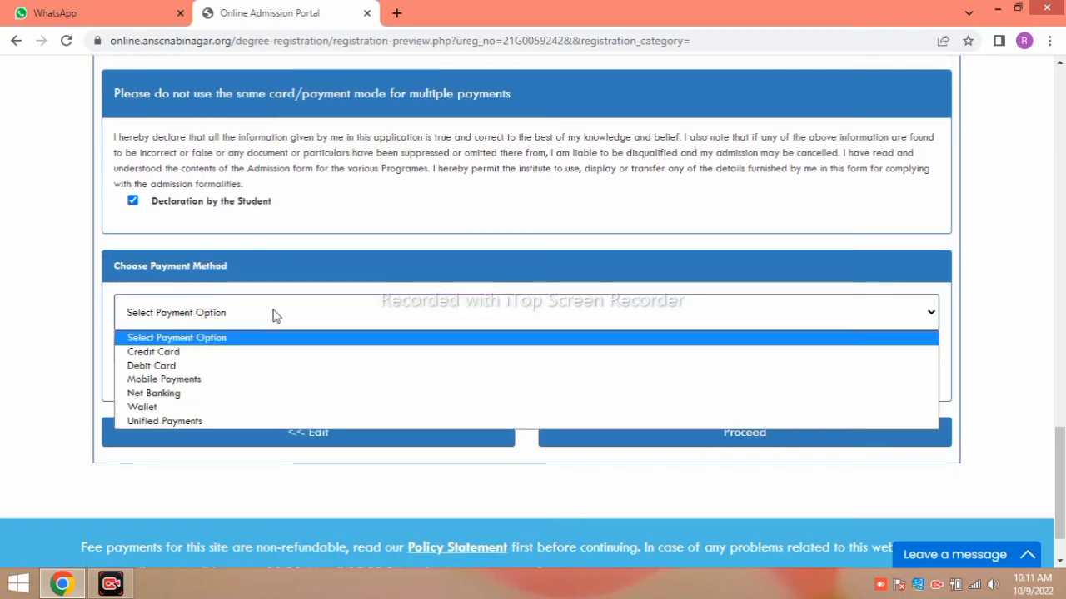
pyautogui.click(246, 370)
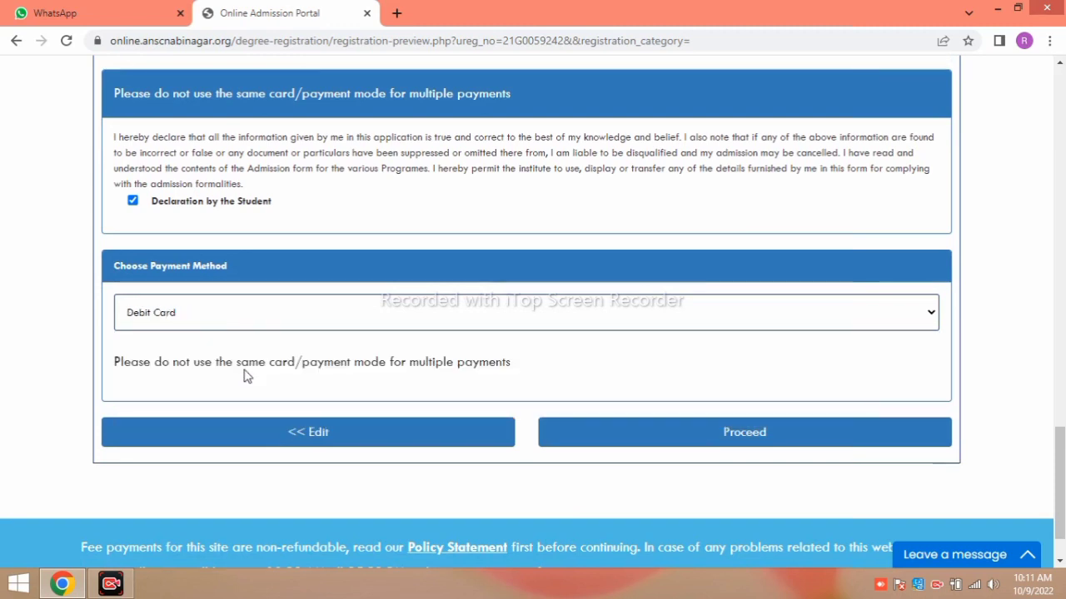
# Reopen the registration form for editing and set the composition to Hindi Only Composition (100 marks)
pyautogui.click(325, 439)
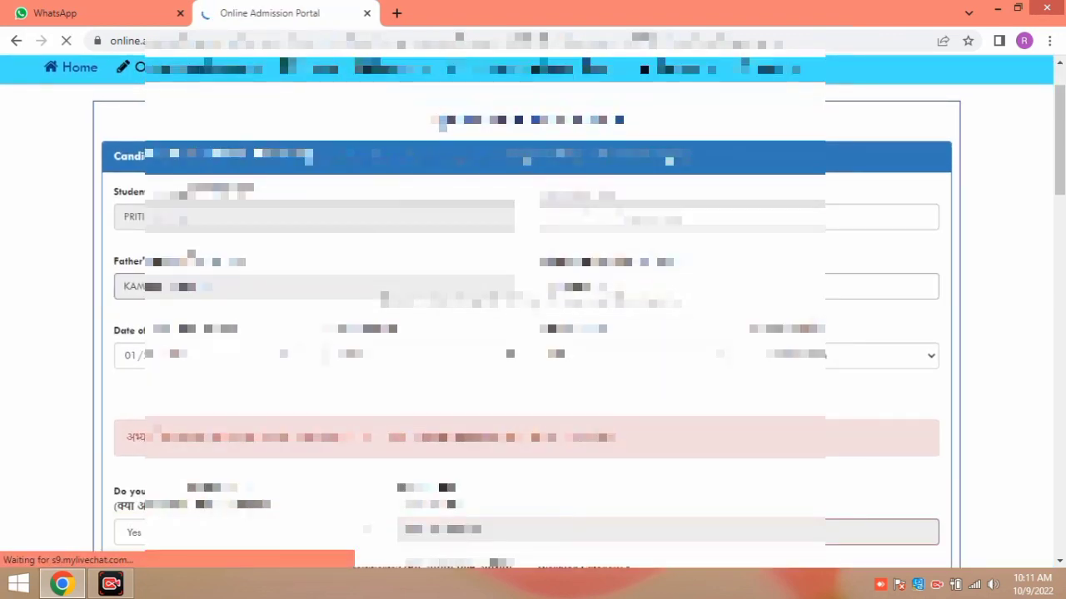
pyautogui.scroll(-7, 532, 333)
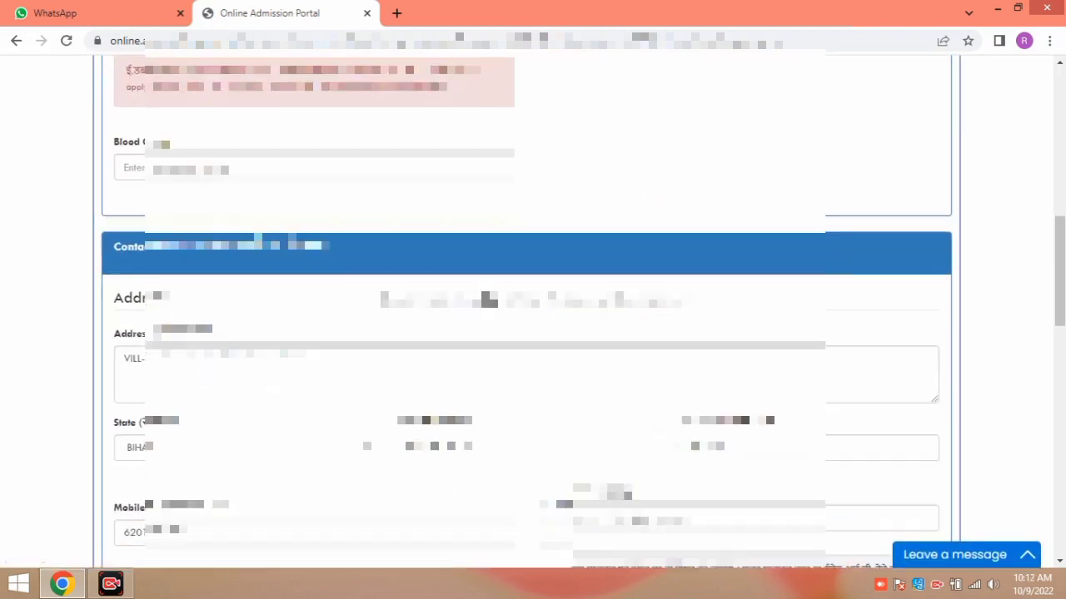
pyautogui.scroll(-10, 533, 333)
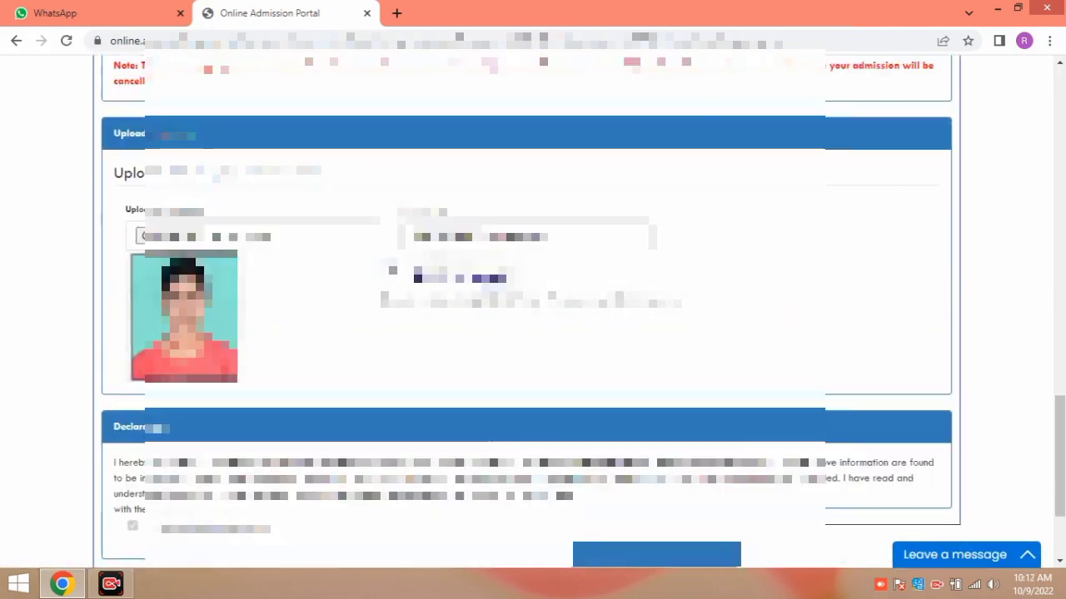
pyautogui.scroll(-1, 533, 333)
pyautogui.scroll(2, 533, 333)
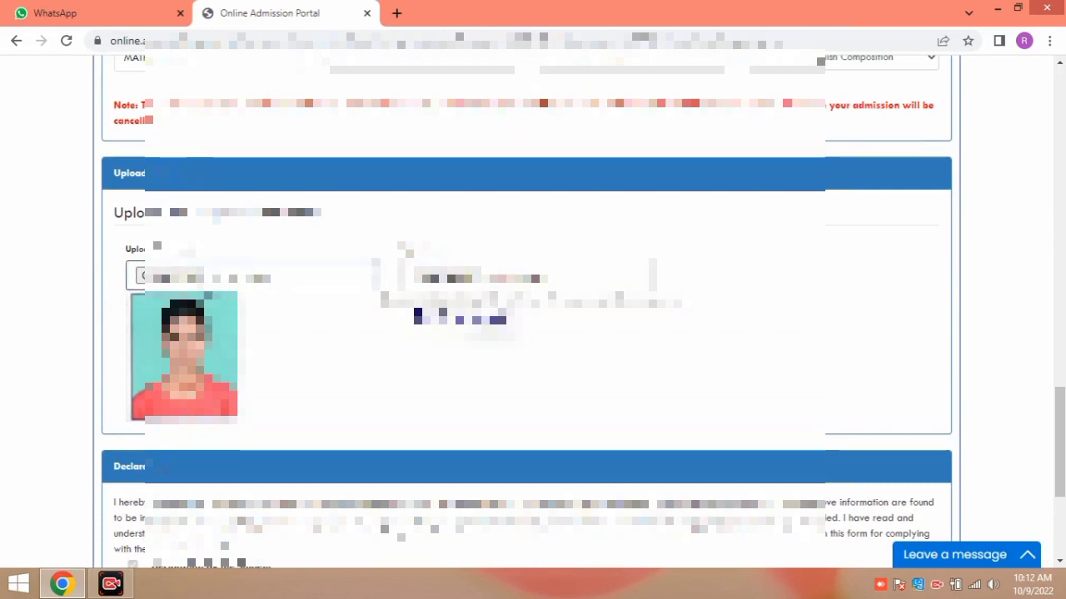
pyautogui.scroll(3, 533, 333)
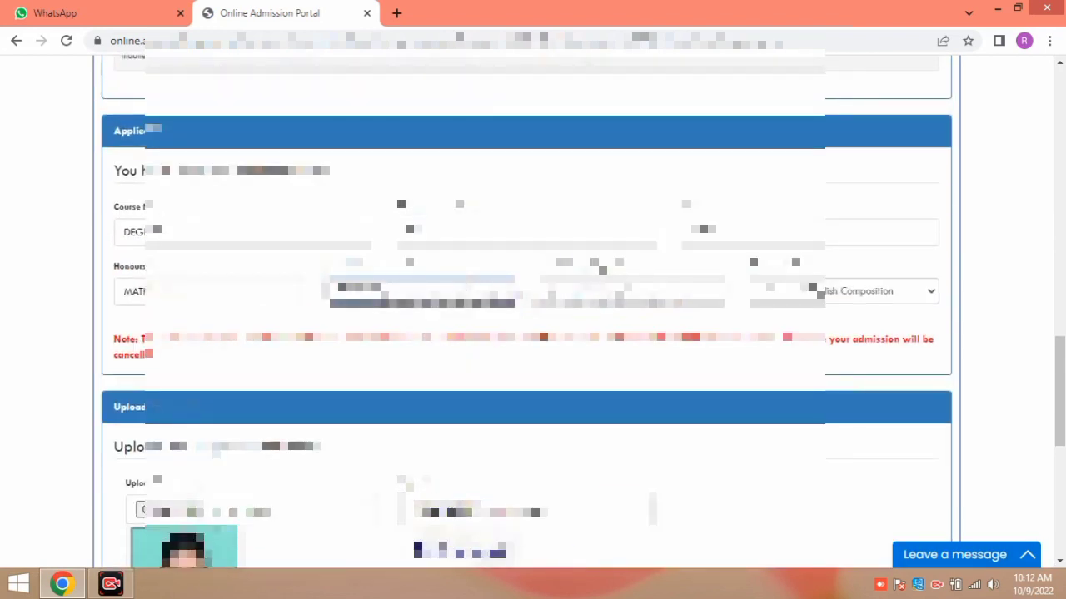
pyautogui.scroll(-4, 533, 333)
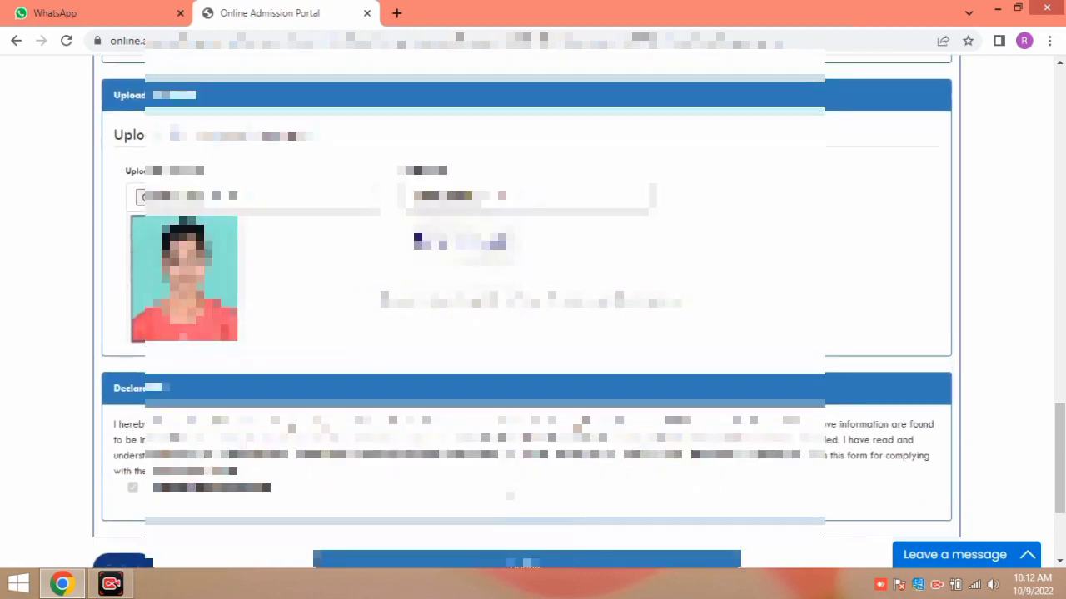
pyautogui.scroll(-3, 511, 496)
pyautogui.scroll(4, 533, 375)
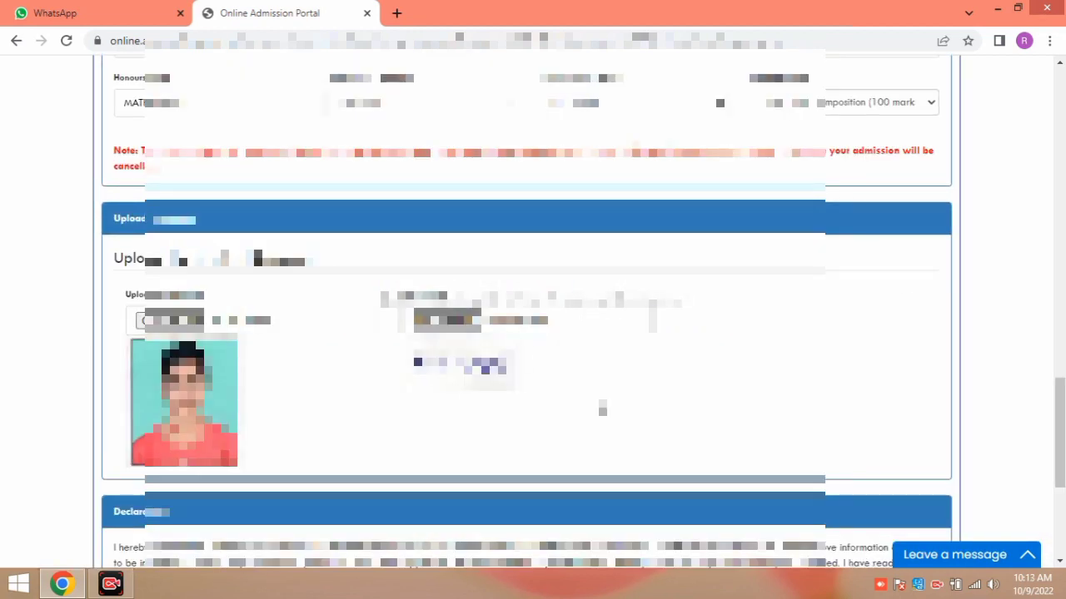
# Recheck the edited form from the candidate's details down to the declaration, and submit it
pyautogui.scroll(15, 586, 354)
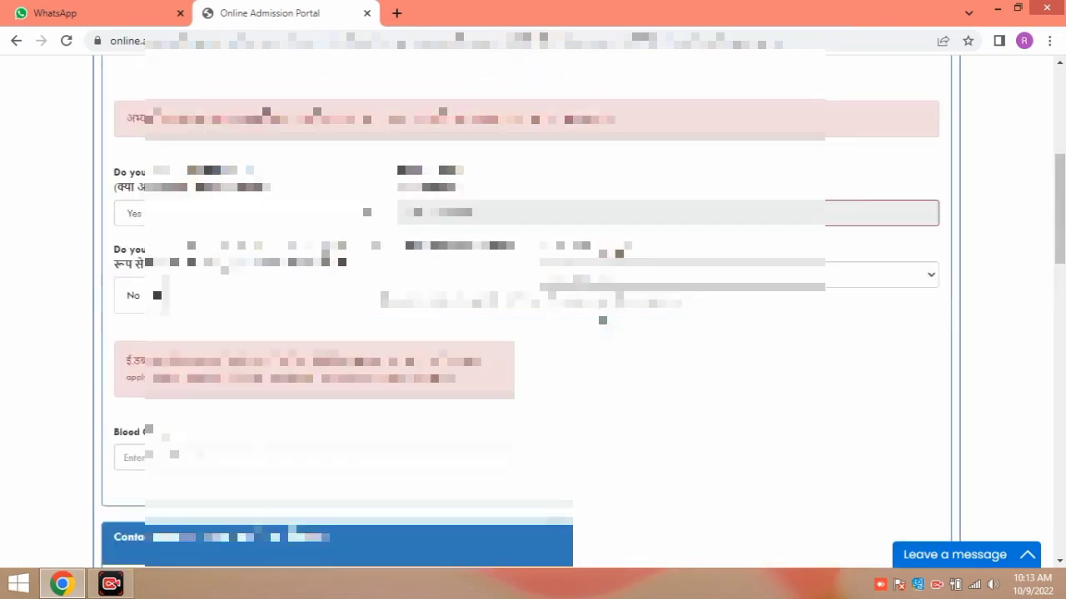
pyautogui.scroll(-15, 533, 312)
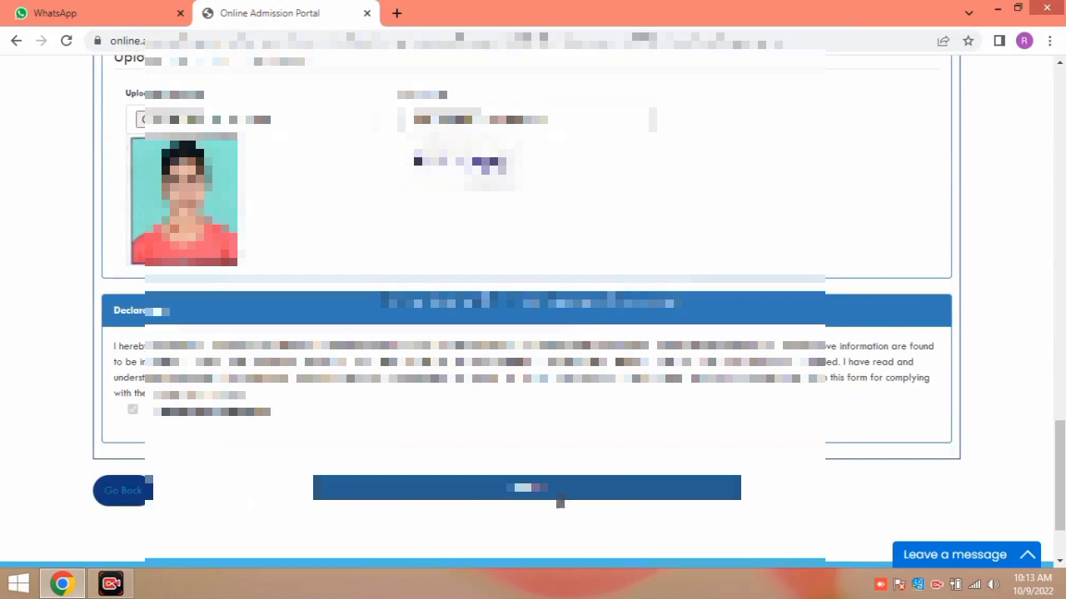
pyautogui.click(560, 497)
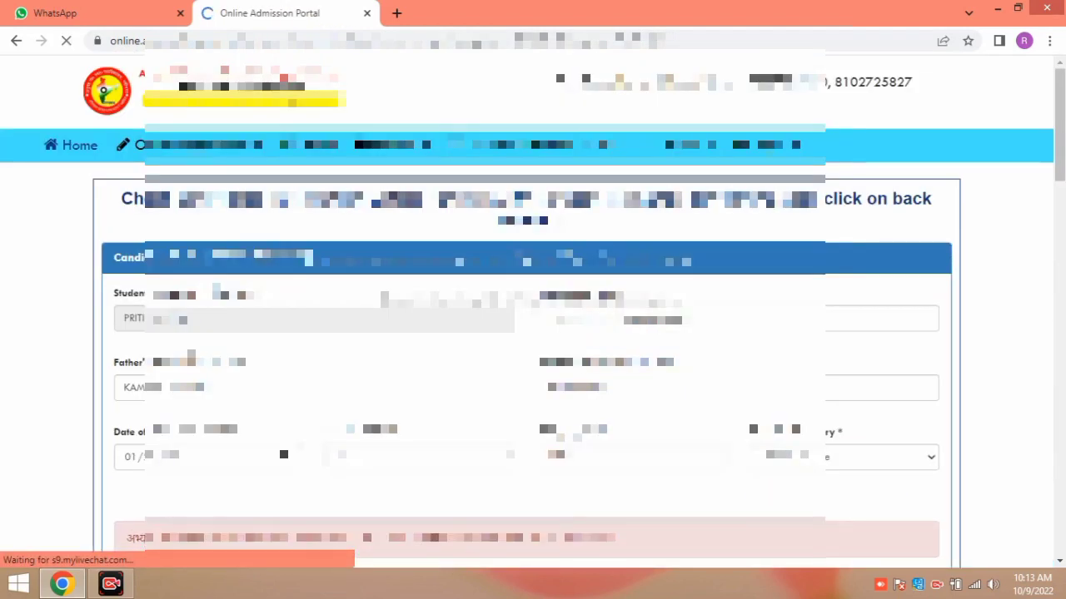
# Choose Debit Card as the payment method for the registration fee and continue through checkout to the payment gateway
pyautogui.scroll(-15, 533, 312)
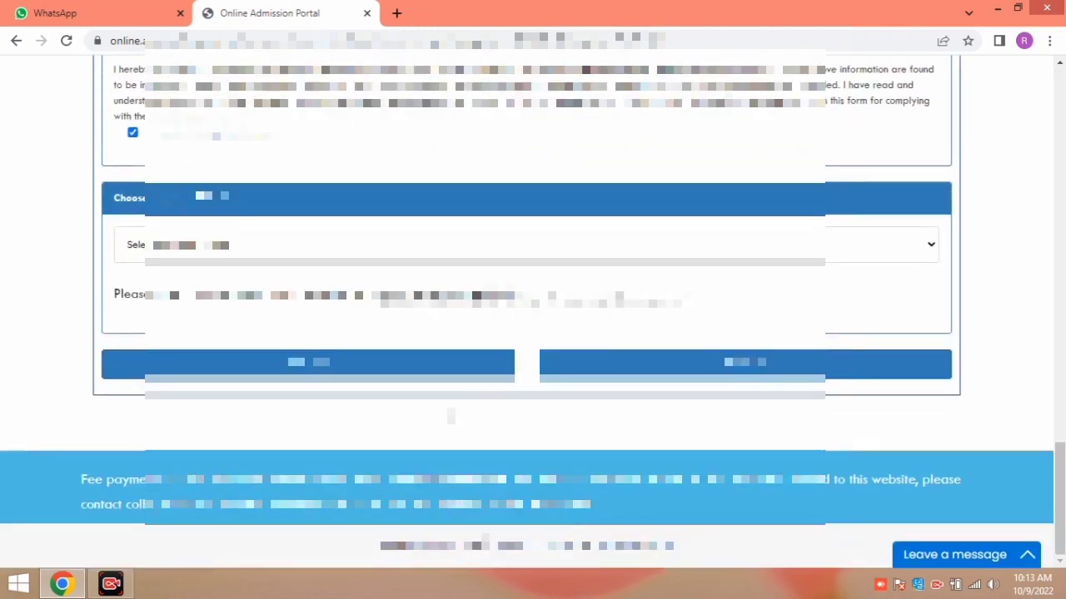
pyautogui.click(333, 245)
pyautogui.click(333, 297)
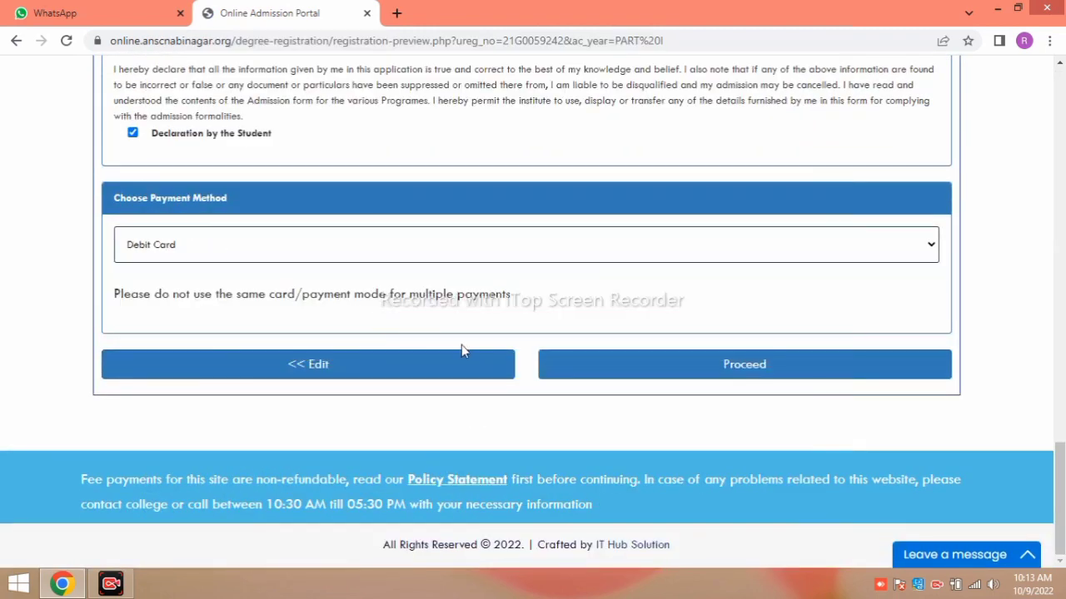
pyautogui.click(733, 366)
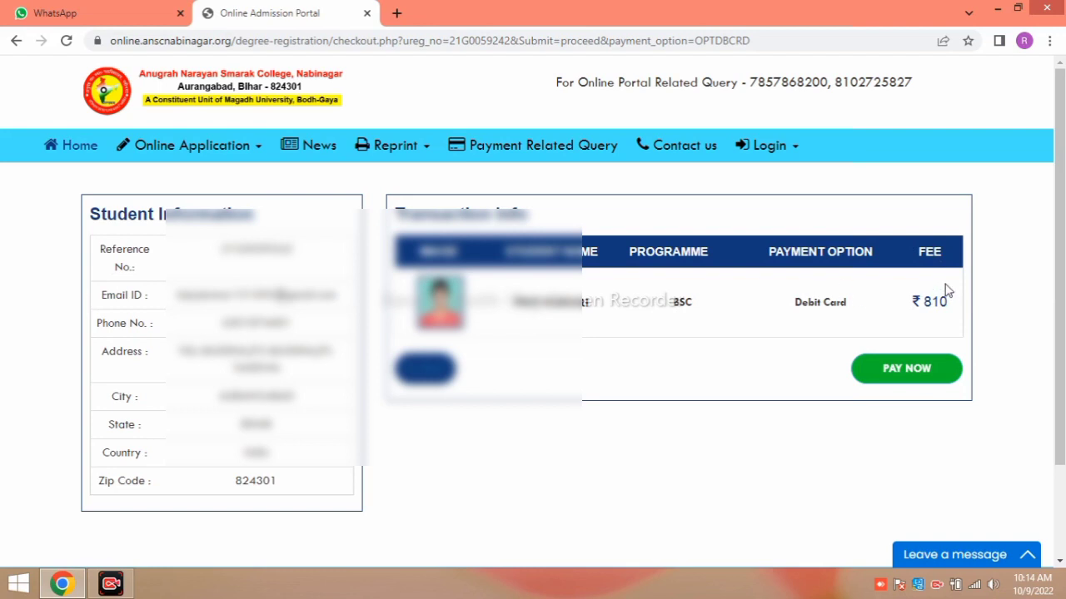
pyautogui.click(889, 367)
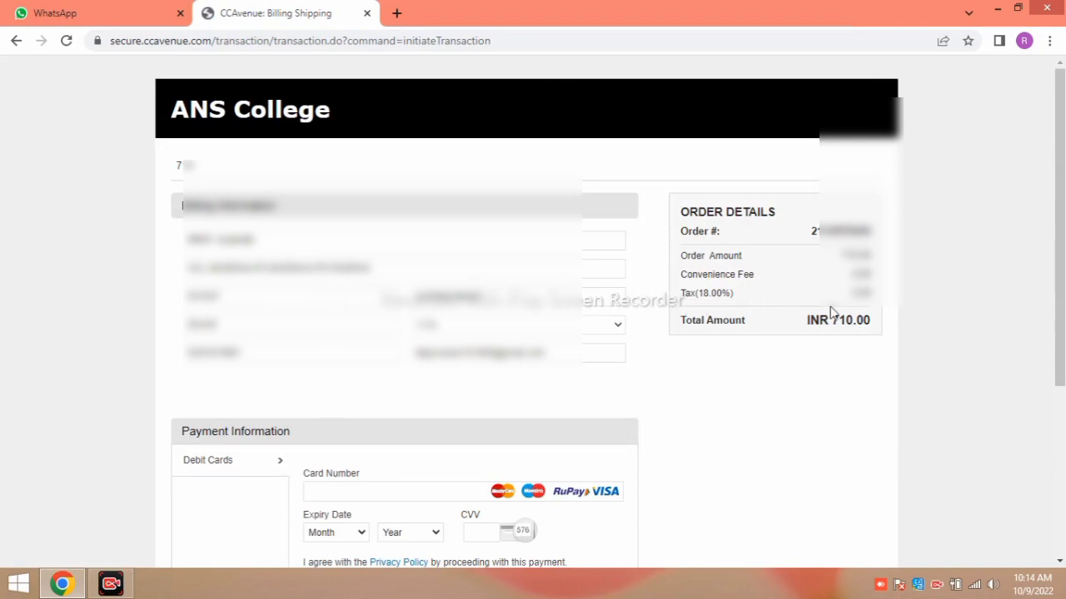
# Review the billing information, order details and debit card fields on the payment page
pyautogui.scroll(-1, 830, 312)
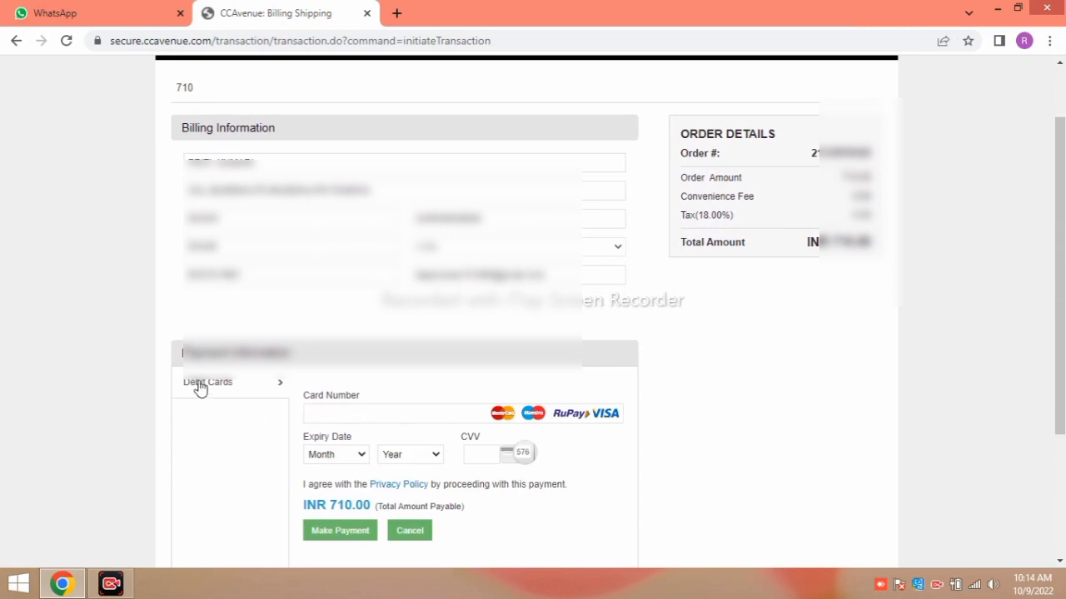
pyautogui.click(376, 415)
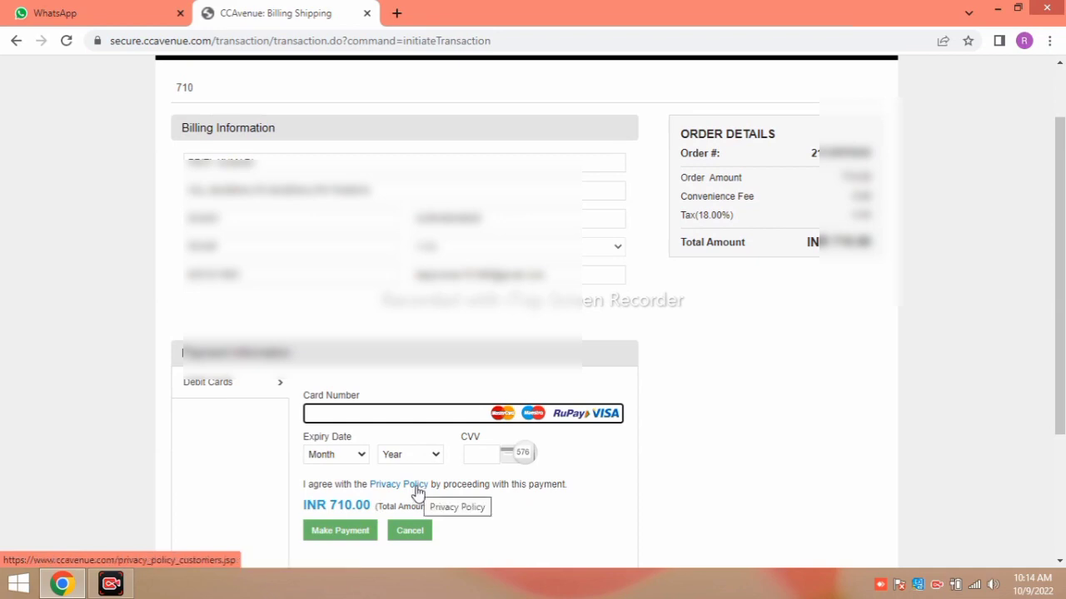
pyautogui.scroll(1, 418, 492)
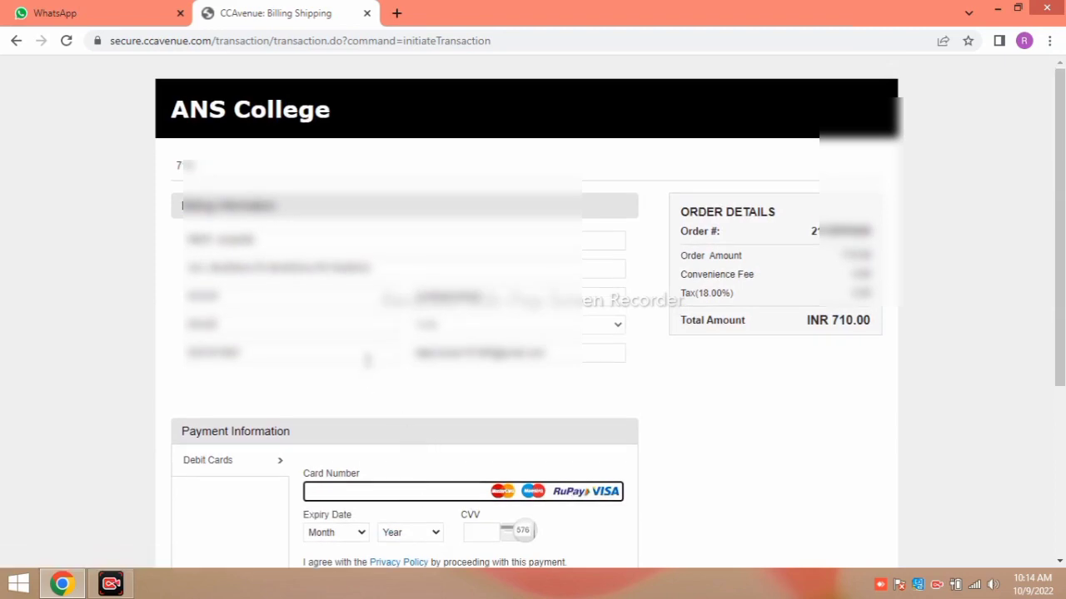
pyautogui.scroll(-2, 487, 341)
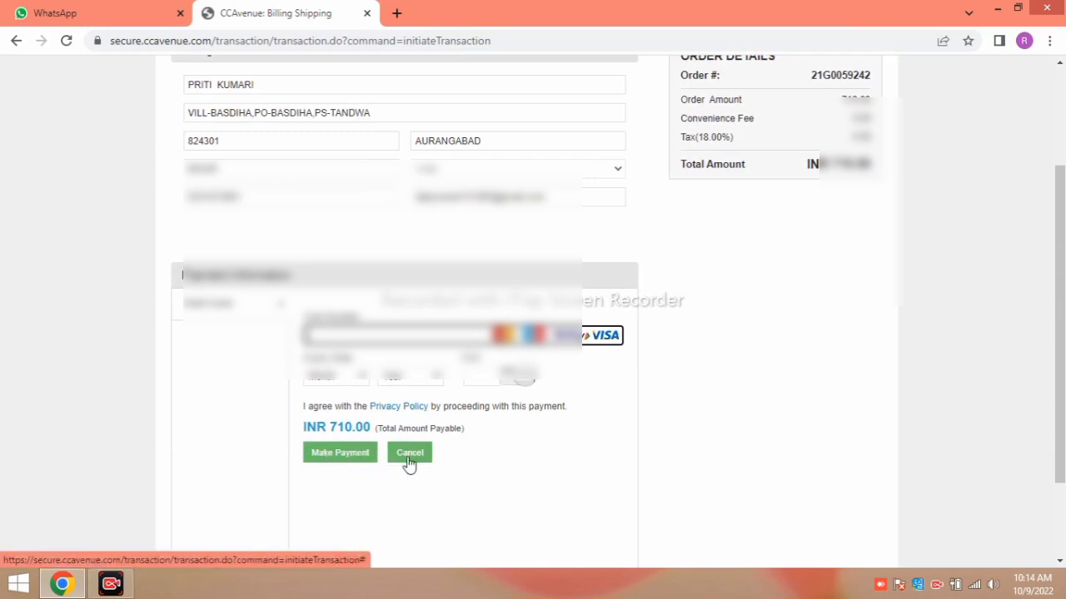
pyautogui.scroll(2, 408, 465)
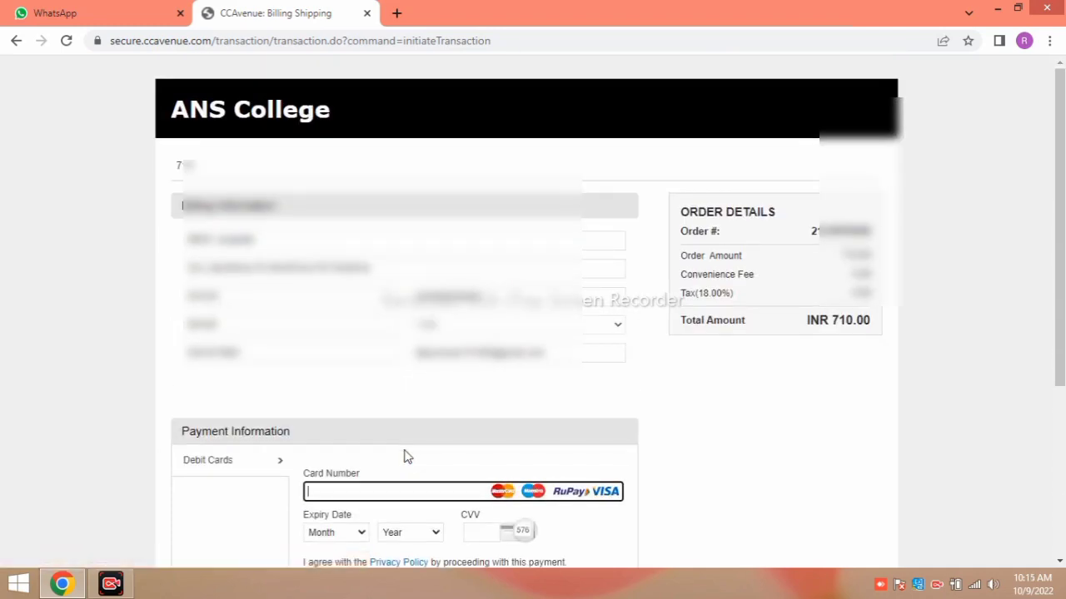